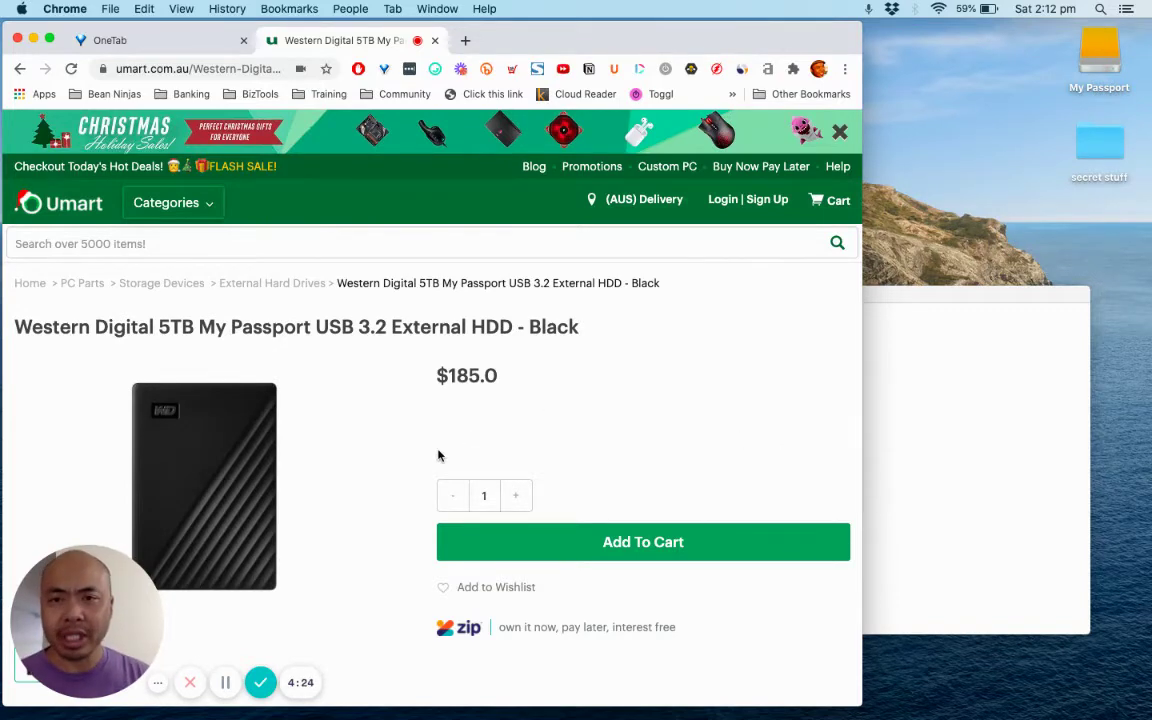
pyautogui.scroll(-1, 437, 455)
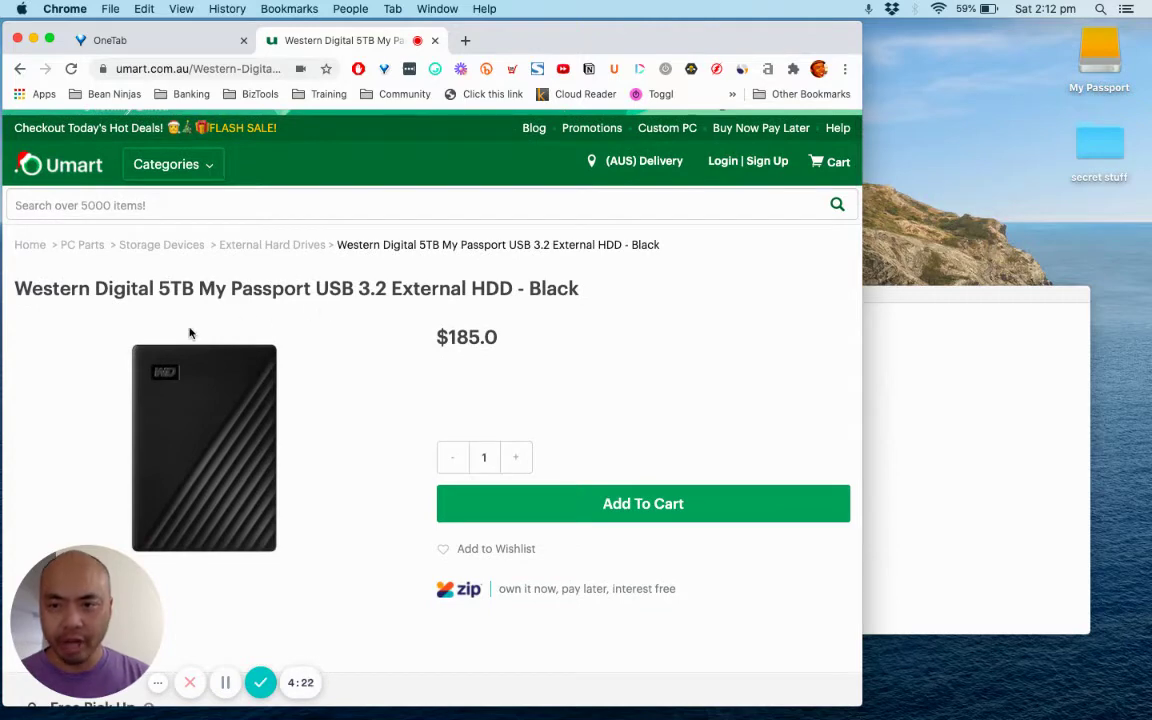
pyautogui.scroll(1, 309, 327)
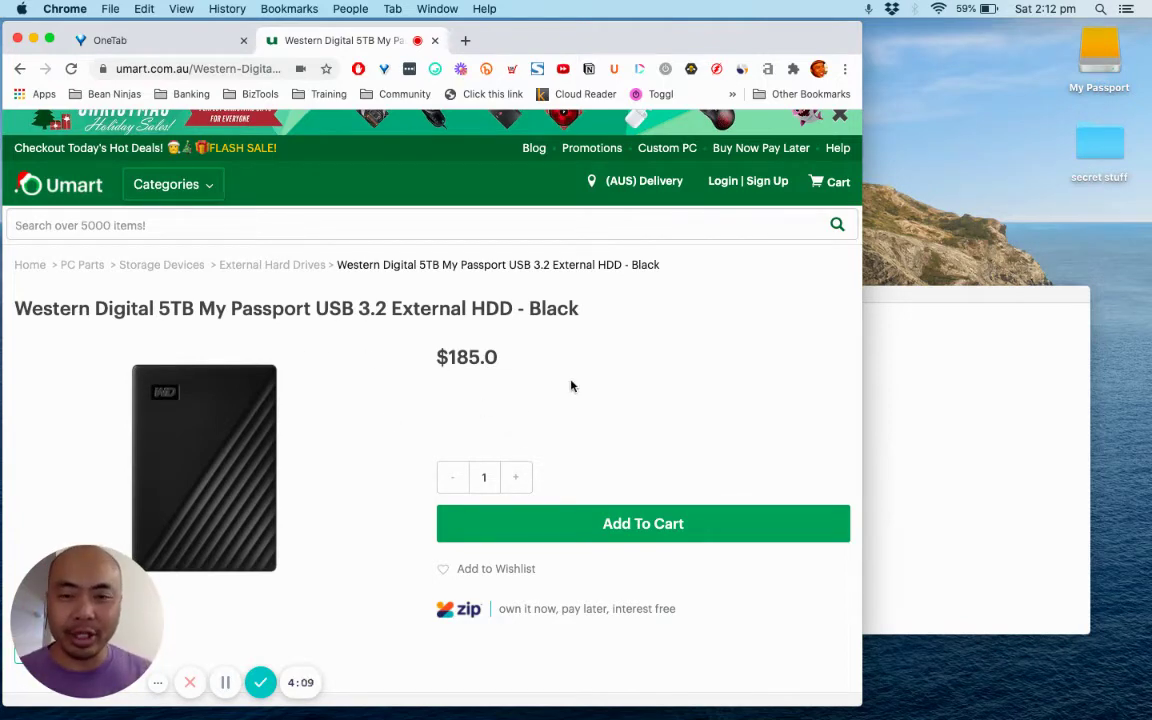
pyautogui.scroll(1, 574, 378)
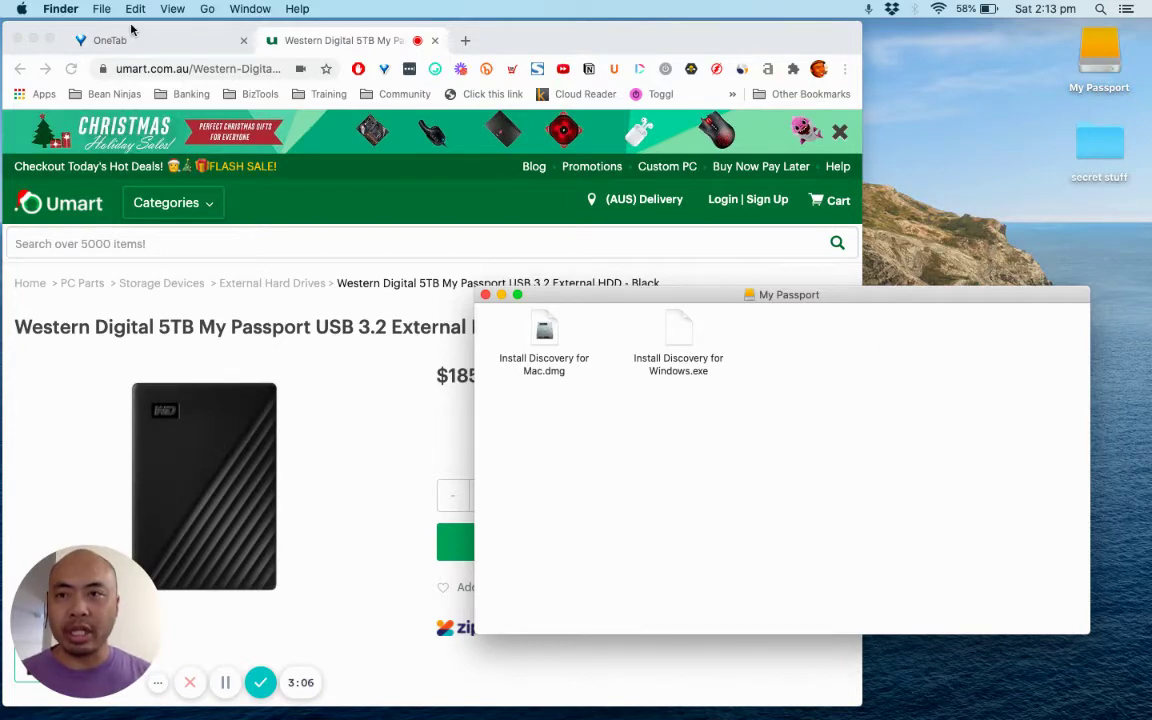
# Step: Open the Utilities folder in Finder, minimise the browser window and move the Utilities window up the desktop
pyautogui.click(59, 10)
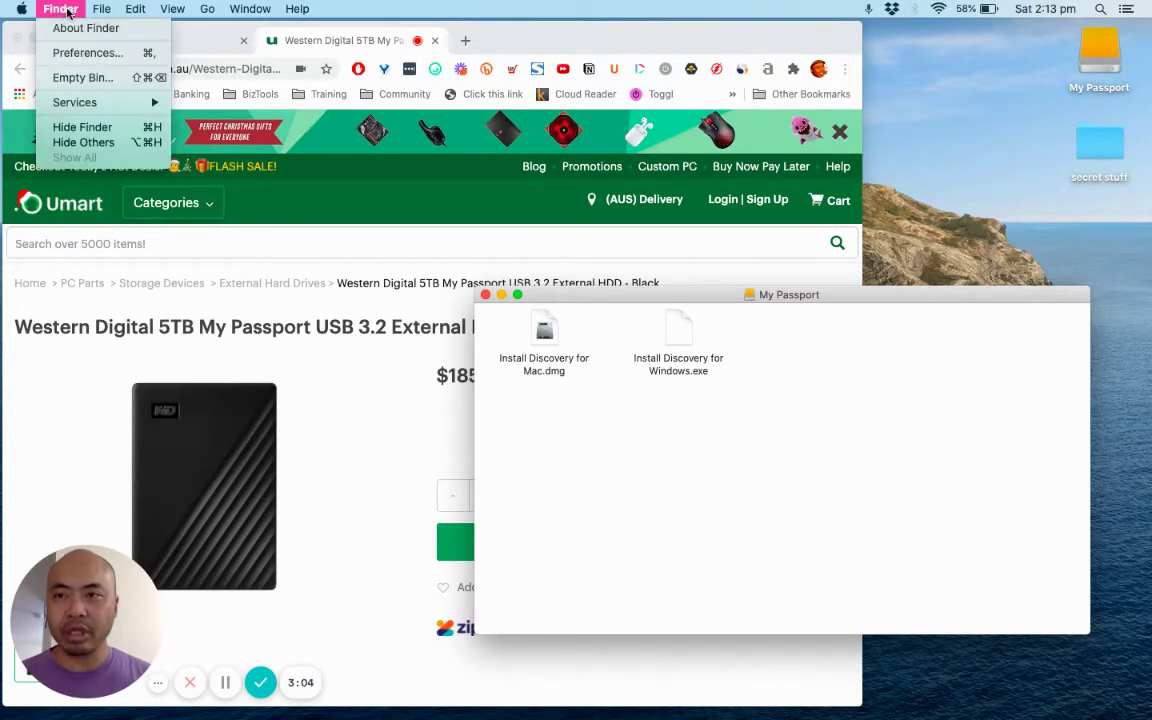
pyautogui.moveTo(209, 11)
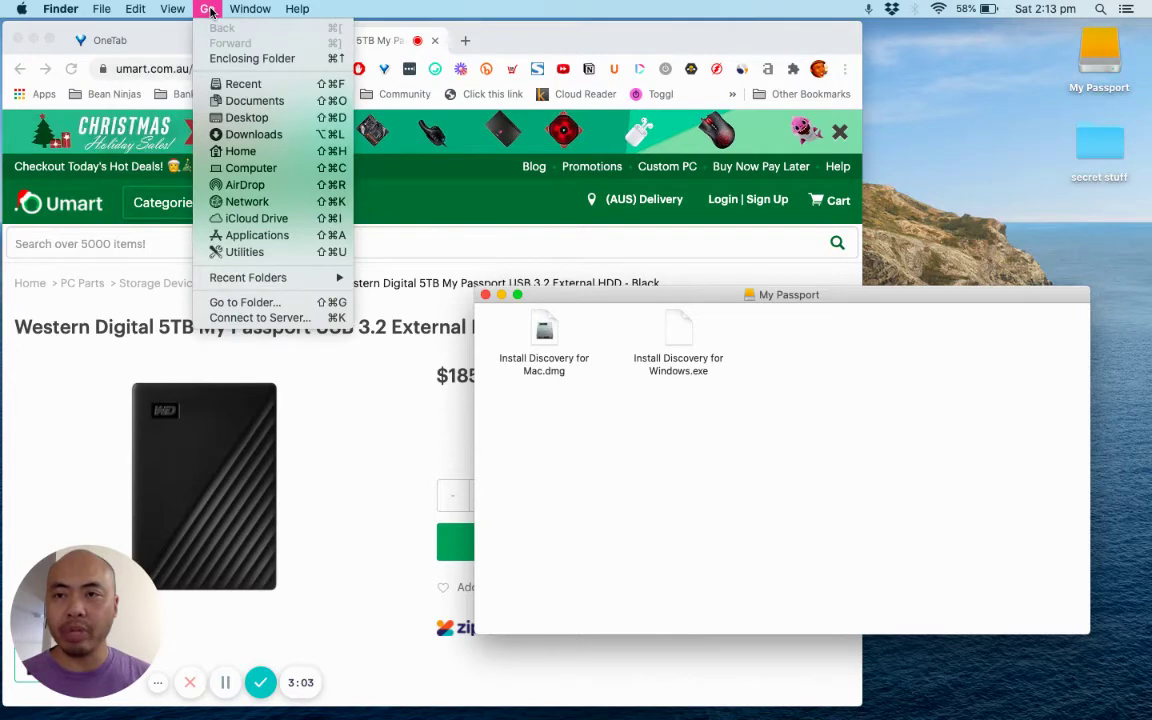
pyautogui.click(237, 253)
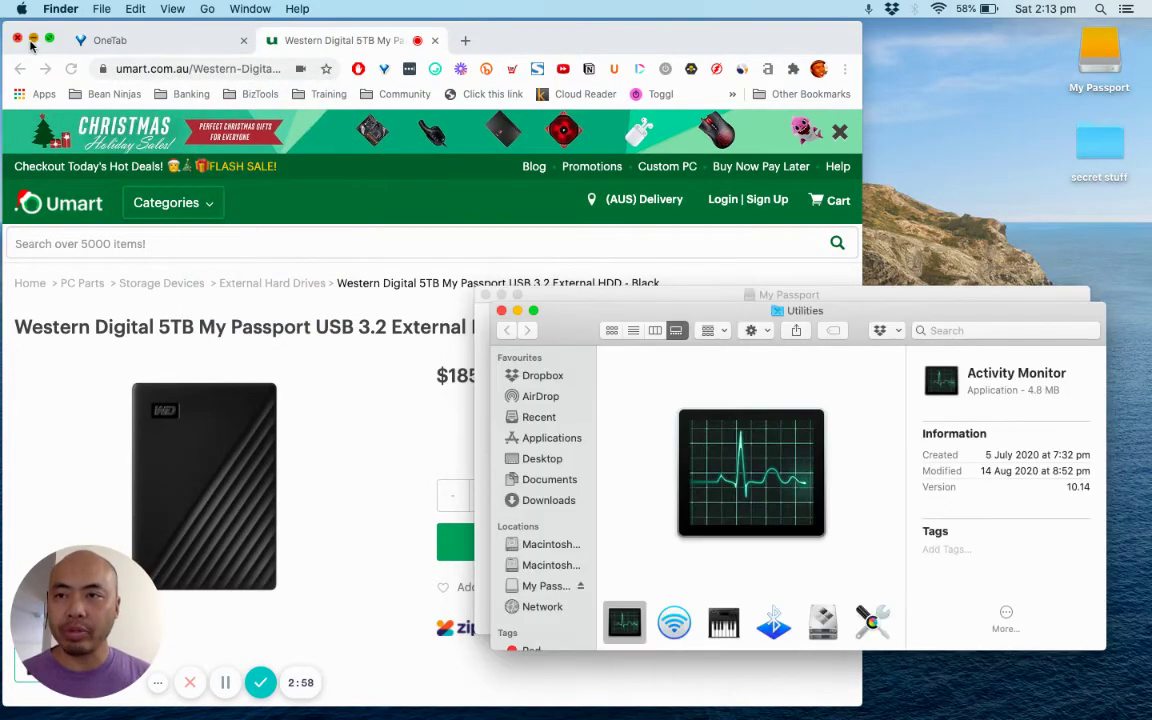
pyautogui.click(32, 40)
pyautogui.moveTo(651, 311); pyautogui.dragTo(621, 146)
pyautogui.scroll(-5, 497, 308)
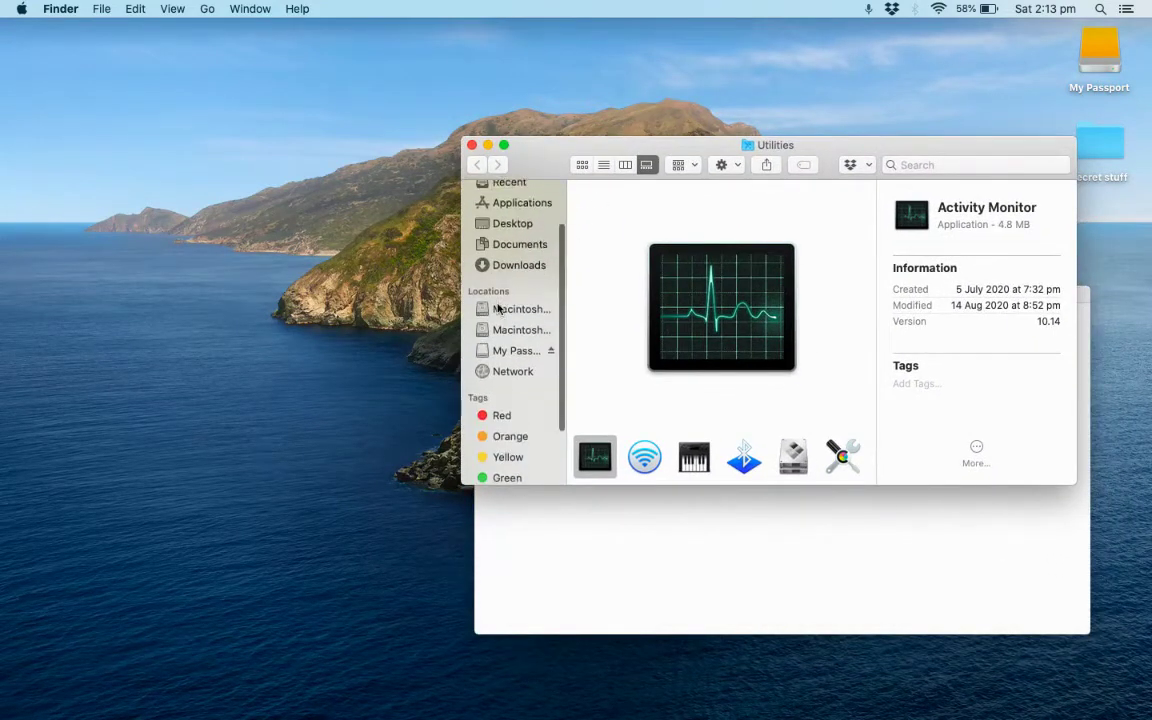
pyautogui.scroll(3, 497, 308)
pyautogui.scroll(3, 497, 308)
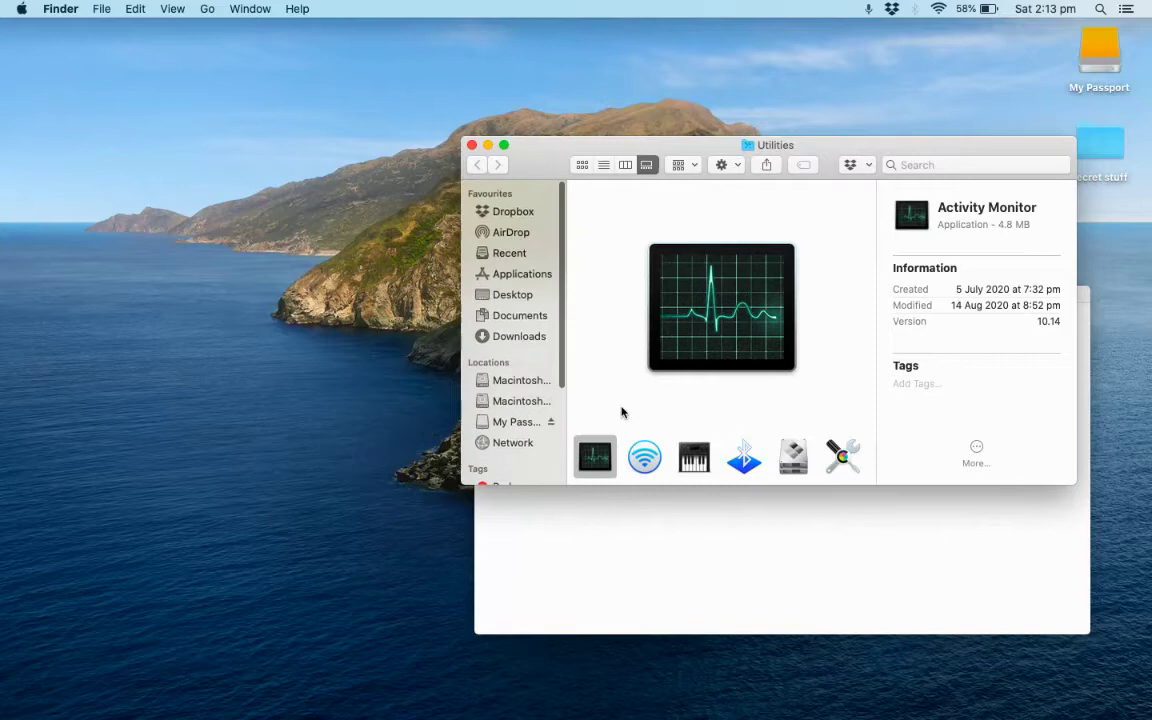
# Step: Enlarge the Utilities window to reveal more of its applications and launch Disk Utility
pyautogui.click(792, 458)
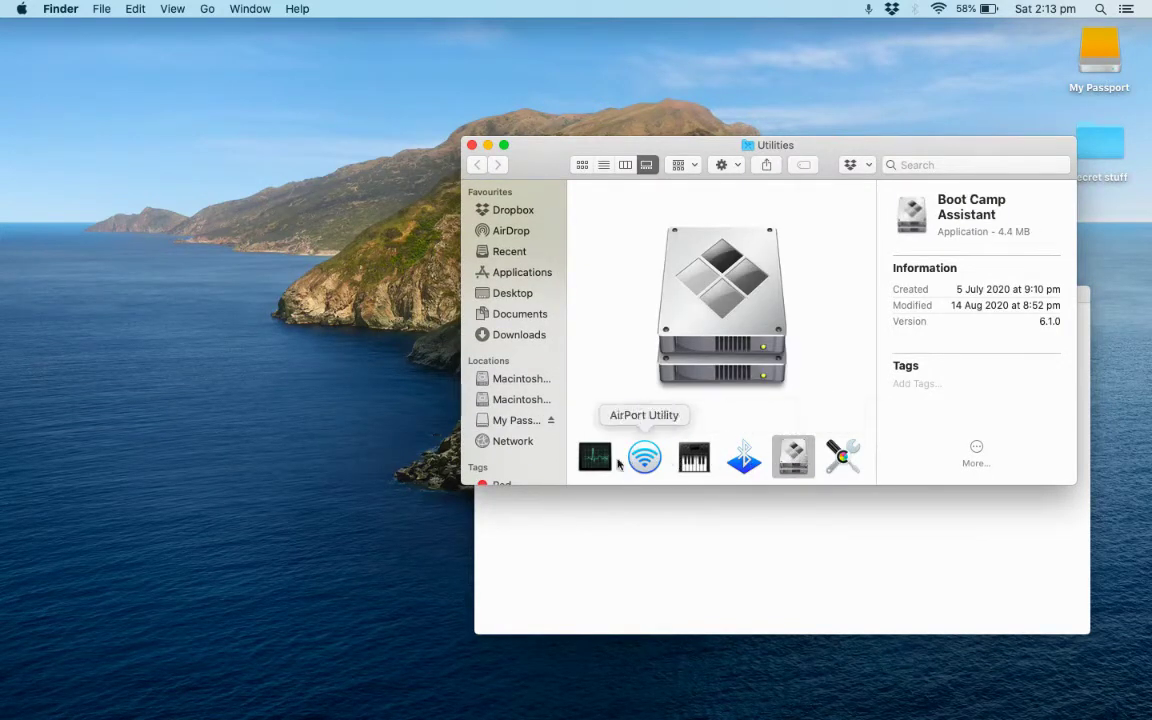
pyautogui.moveTo(463, 483); pyautogui.dragTo(32, 684)
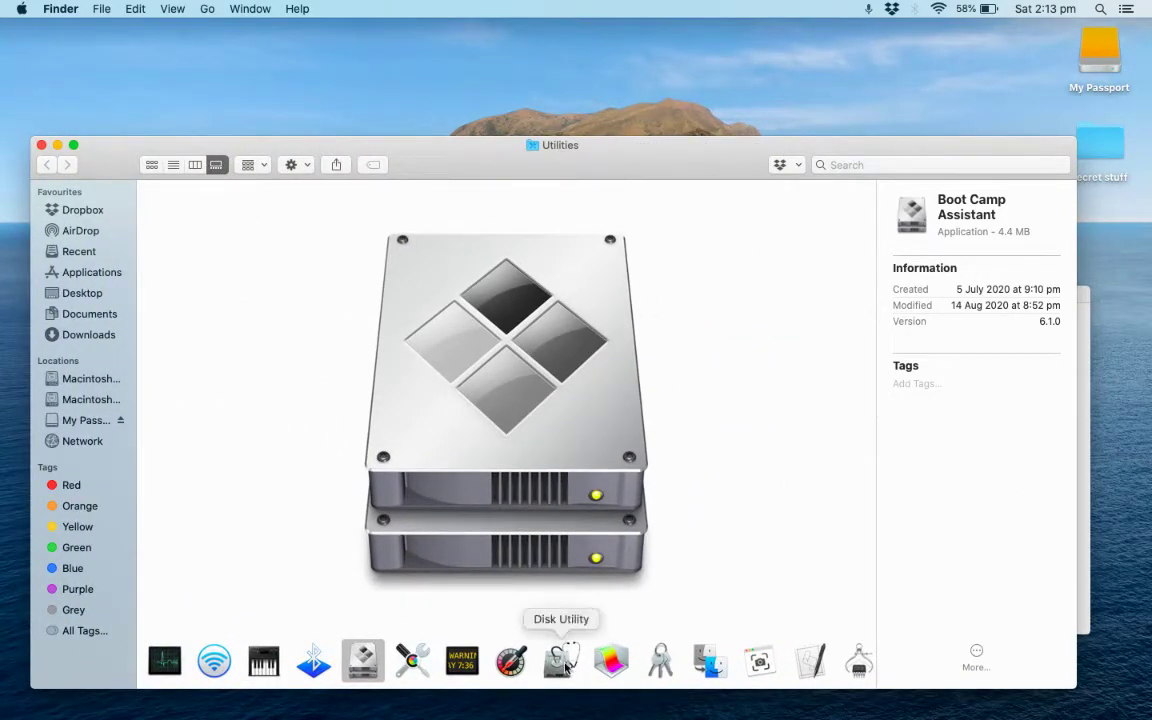
pyautogui.click(562, 661)
pyautogui.doubleClick(565, 666)
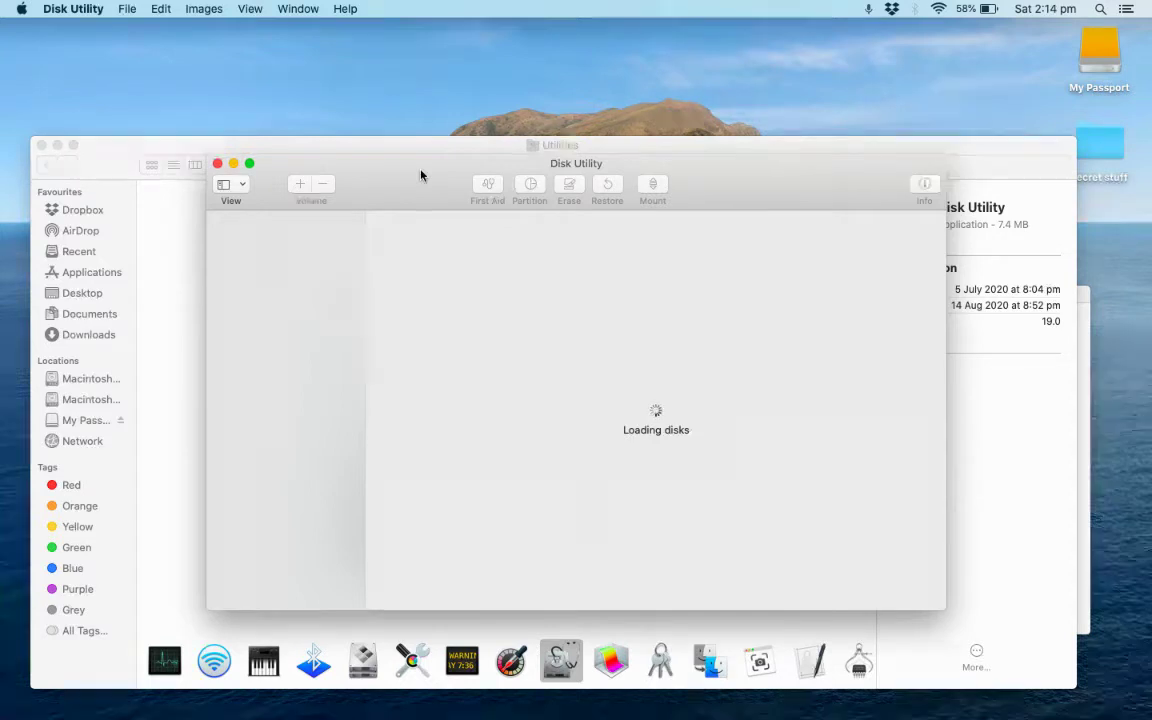
# Step: Close the Utilities window and place the Disk Utility window in front of the My Passport folder window
pyautogui.moveTo(421, 175); pyautogui.dragTo(359, 99)
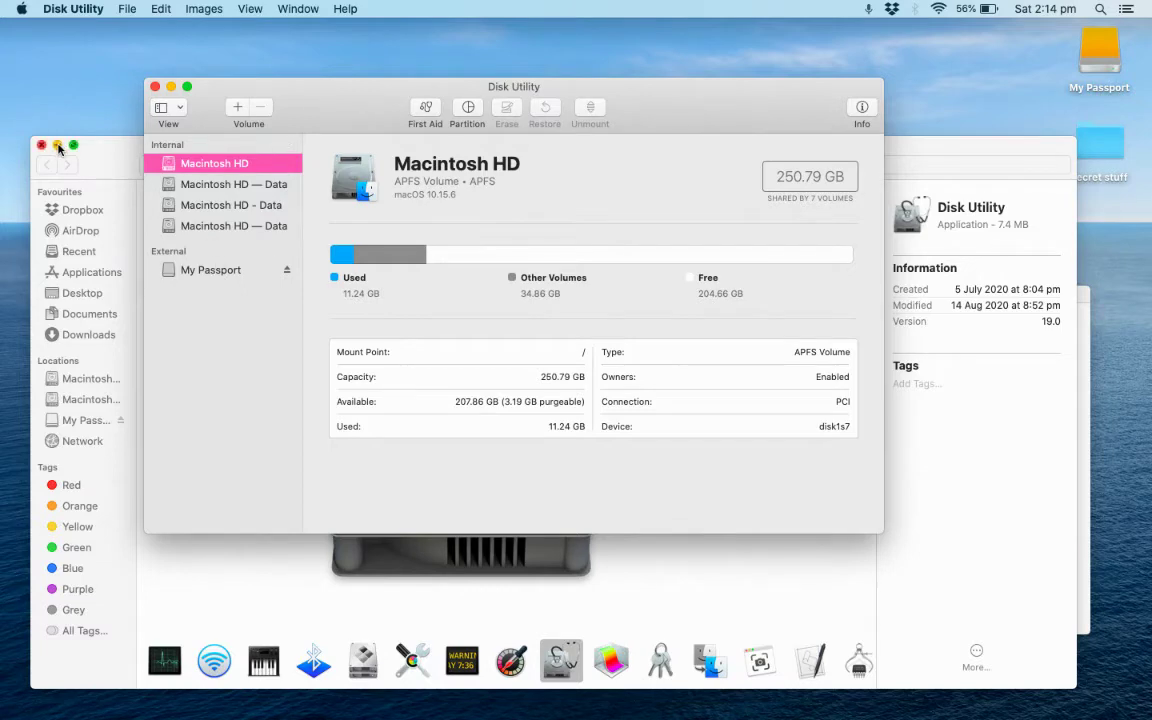
pyautogui.moveTo(105, 159); pyautogui.dragTo(116, 185)
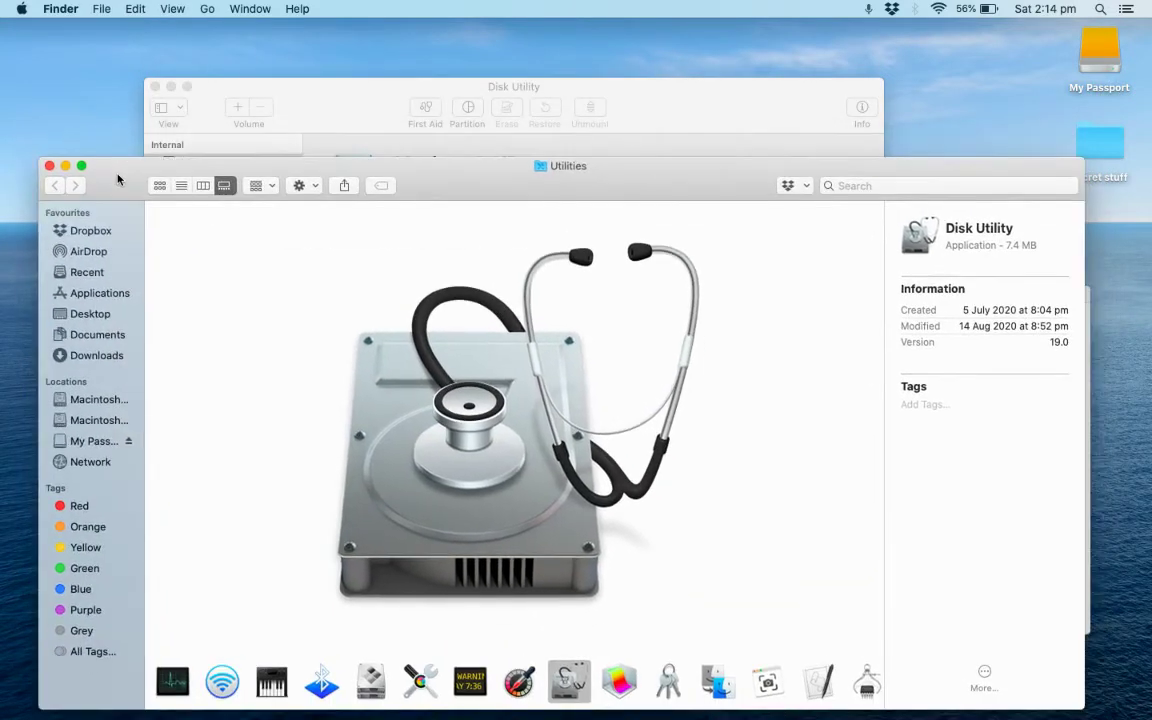
pyautogui.click(47, 165)
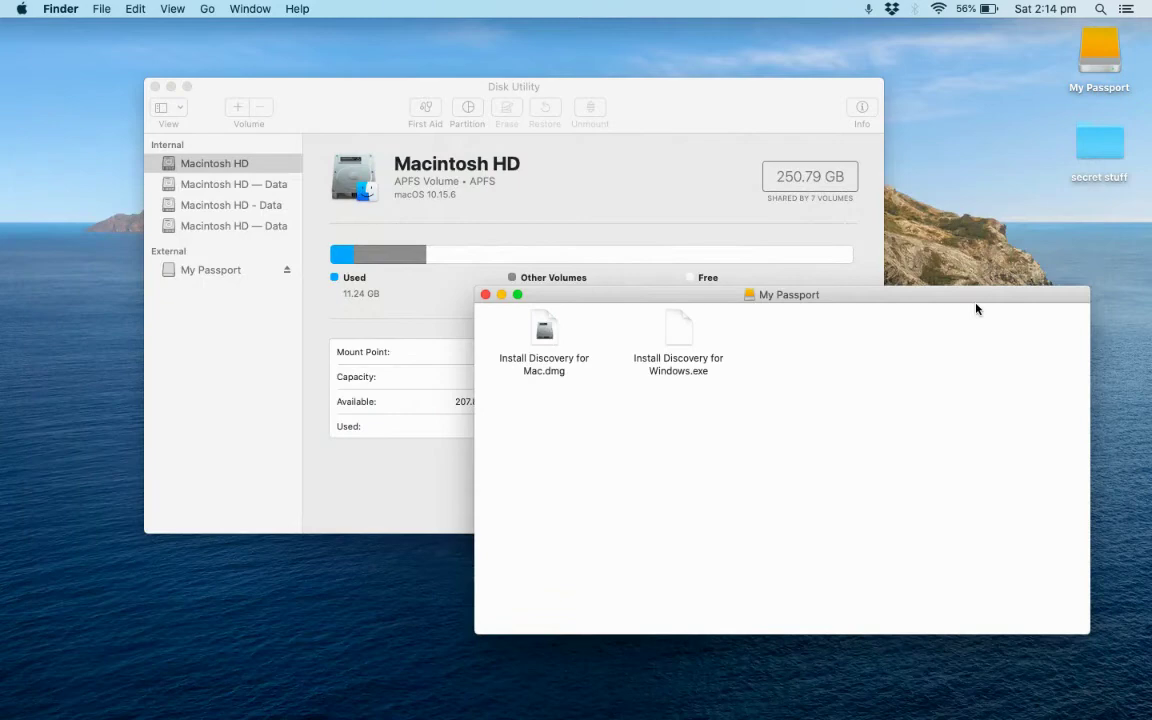
pyautogui.moveTo(370, 102); pyautogui.dragTo(315, 90)
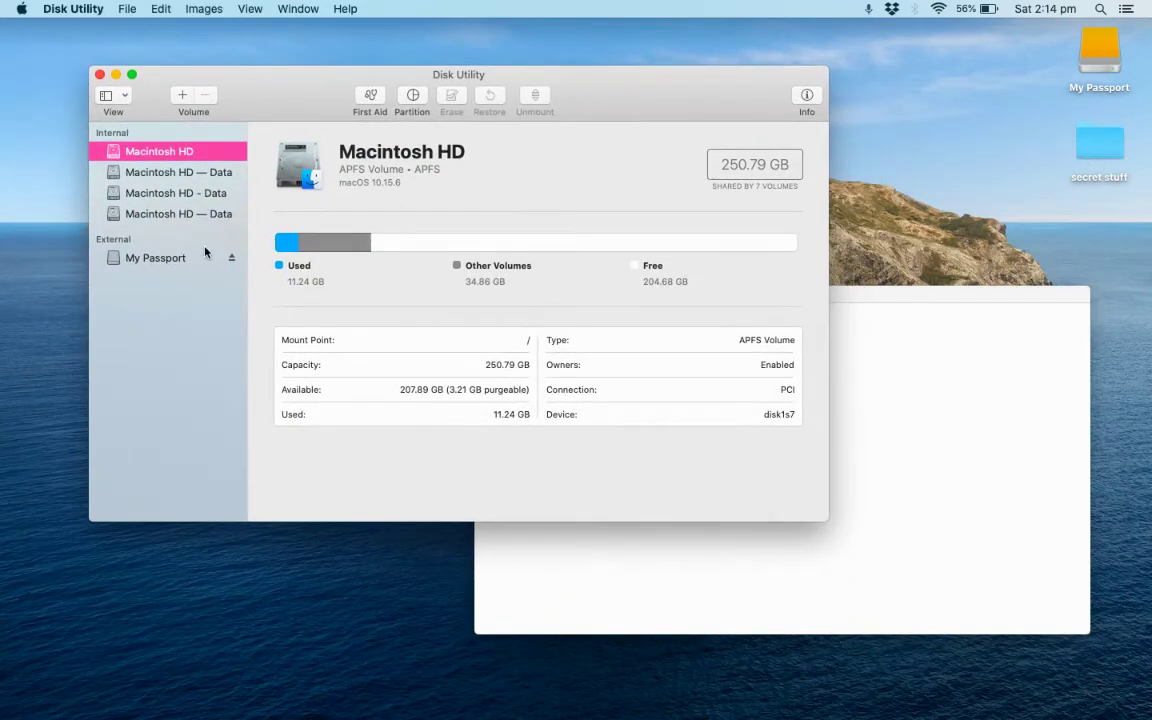
# Step: Eject the external My Passport drive
pyautogui.click(172, 258)
pyautogui.rightClick(174, 259)
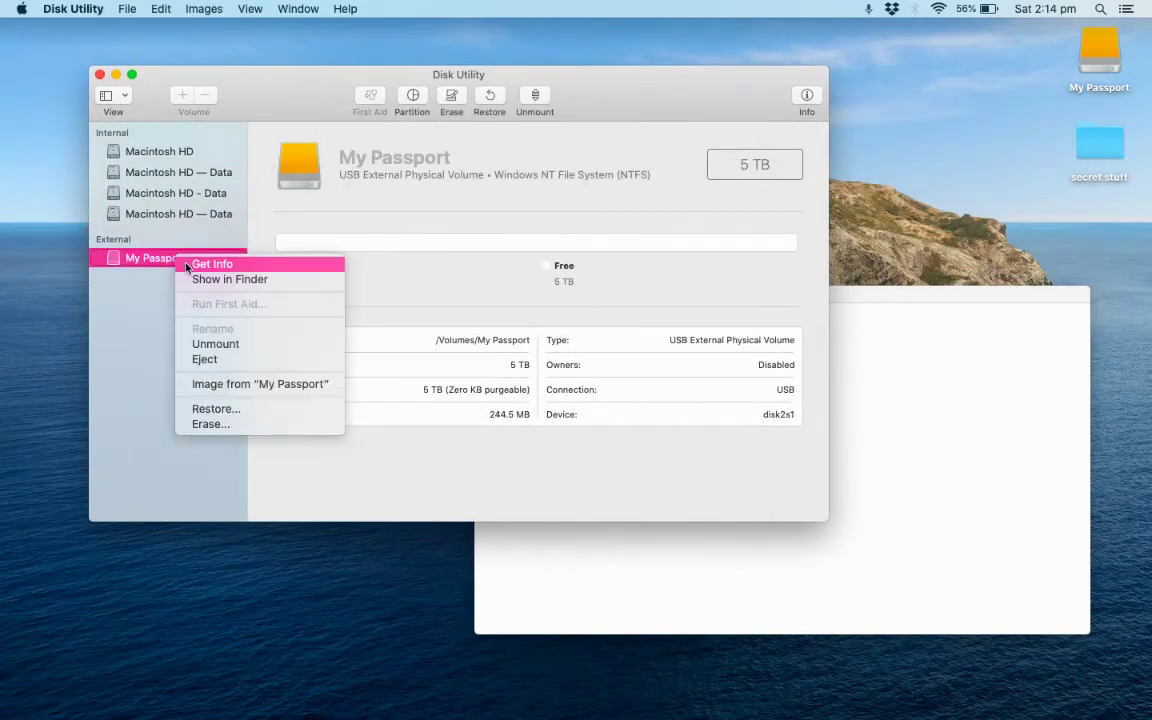
pyautogui.click(210, 358)
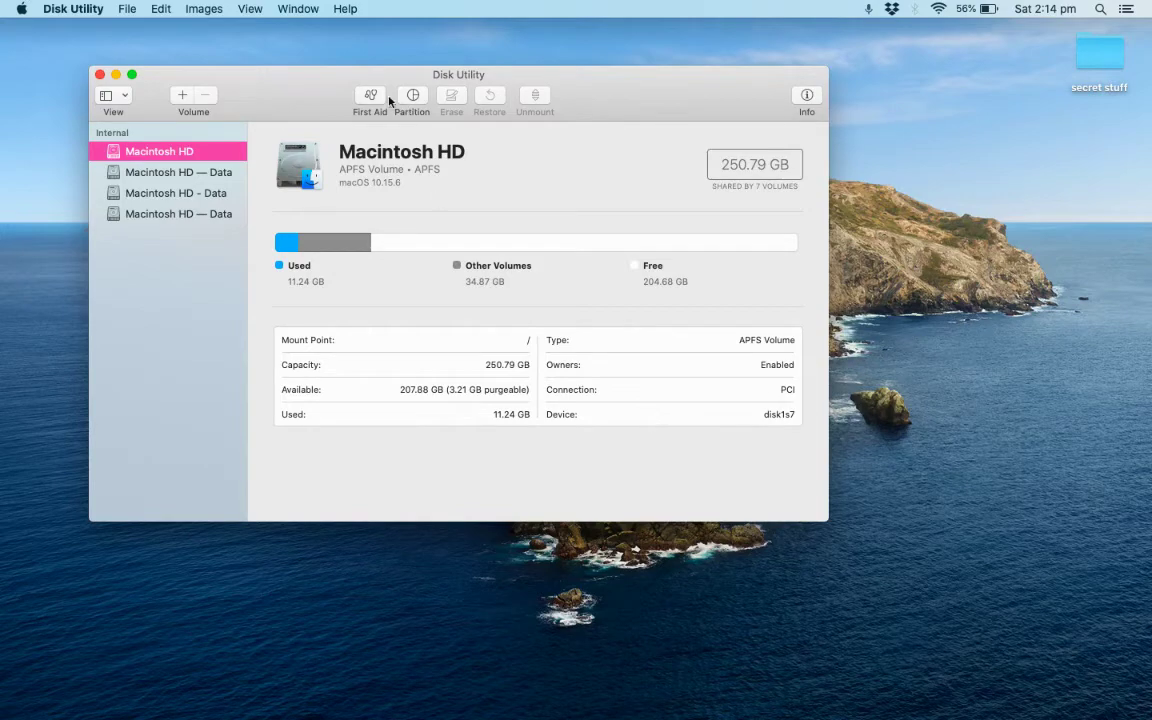
# Step: Show all devices in the Disk Utility sidebar and collapse the internal disk's Container disk1
pyautogui.moveTo(341, 83); pyautogui.dragTo(309, 86)
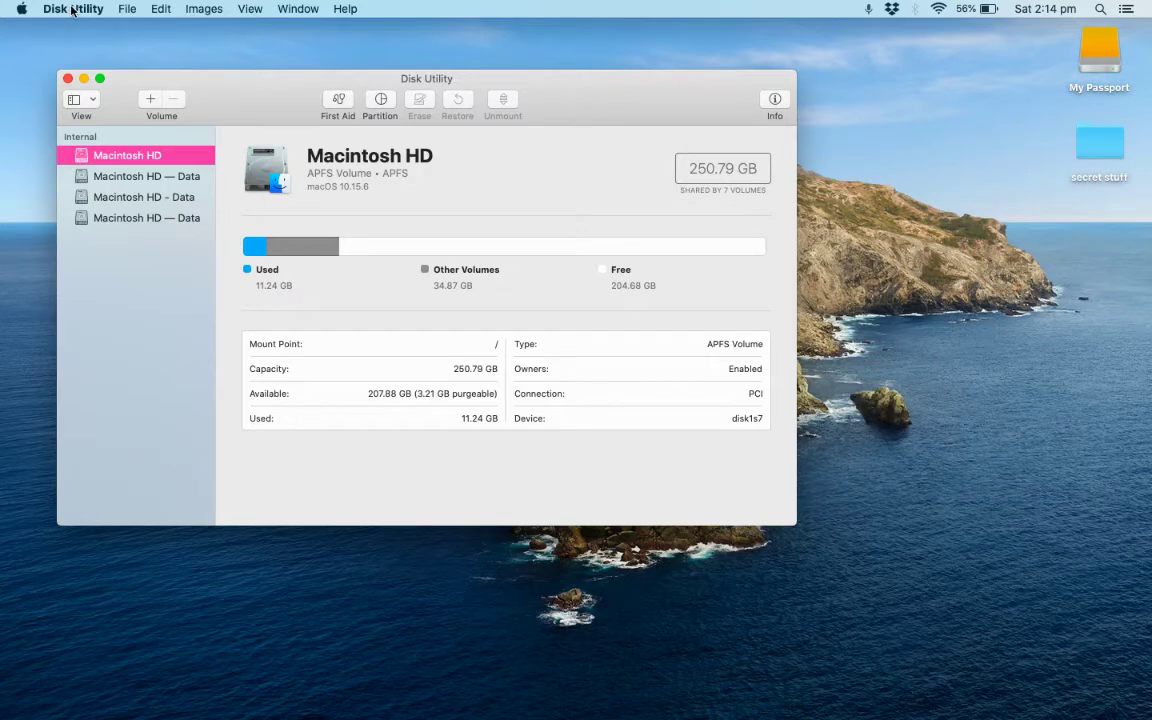
pyautogui.click(76, 99)
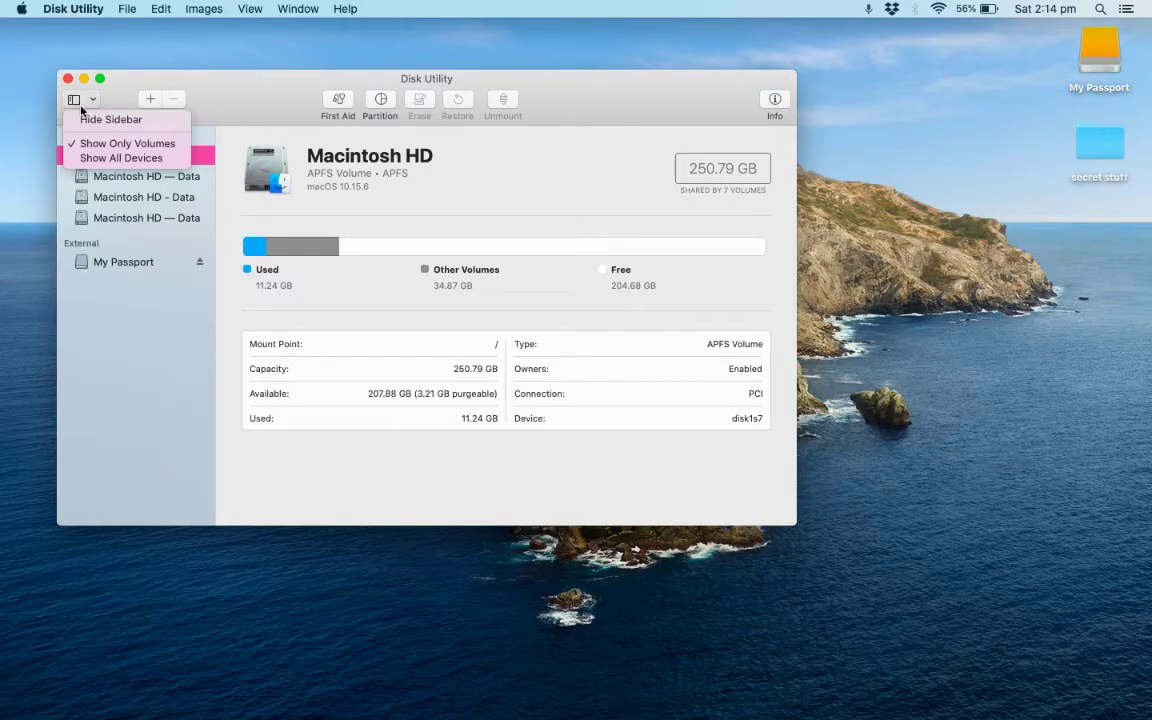
pyautogui.click(105, 158)
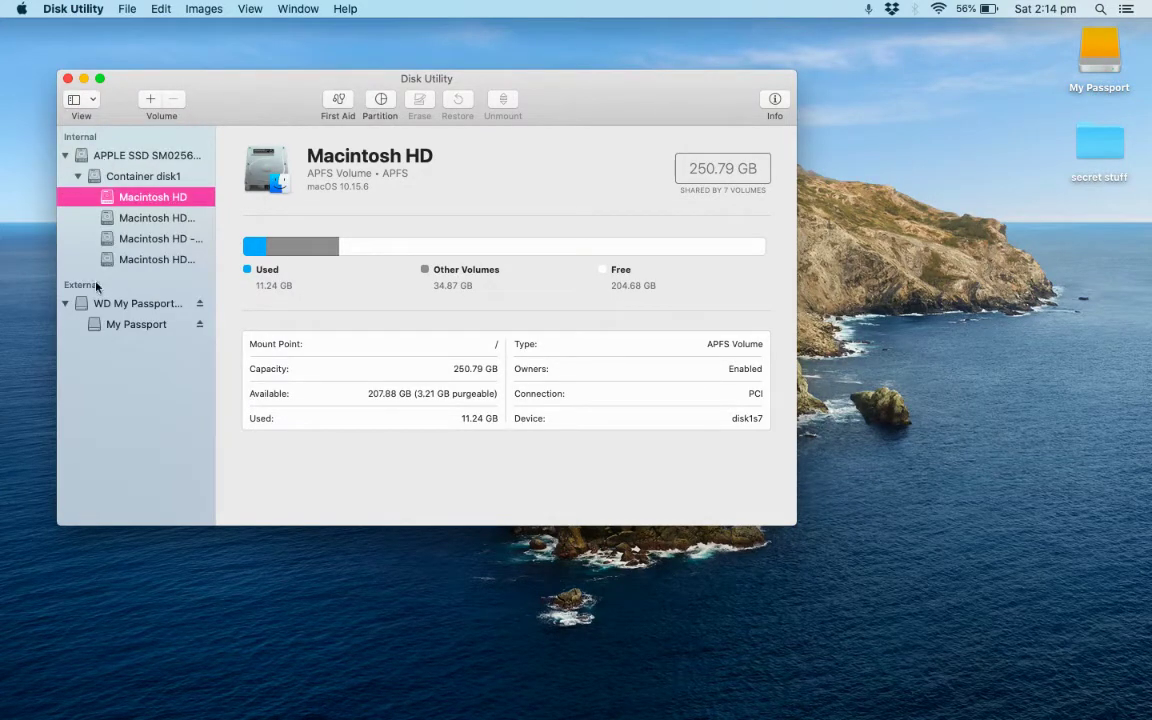
pyautogui.click(77, 176)
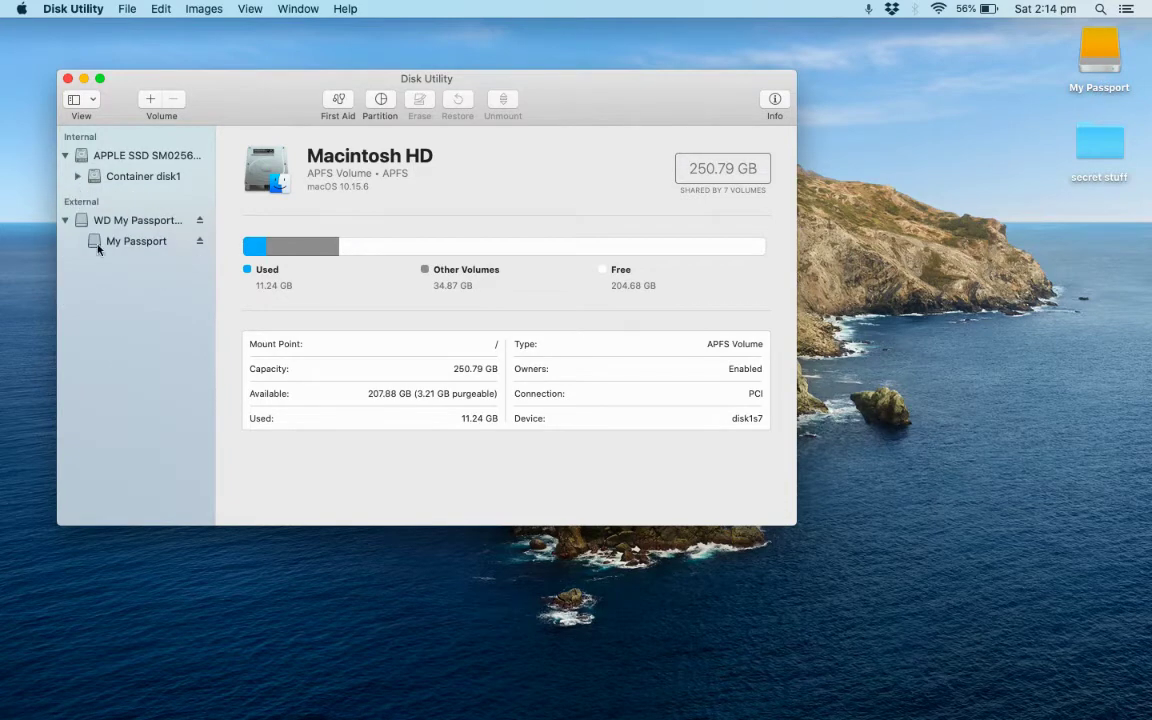
# Step: Examine the partition map of the WD My Passport disk and the file system of its My Passport volume
pyautogui.click(110, 221)
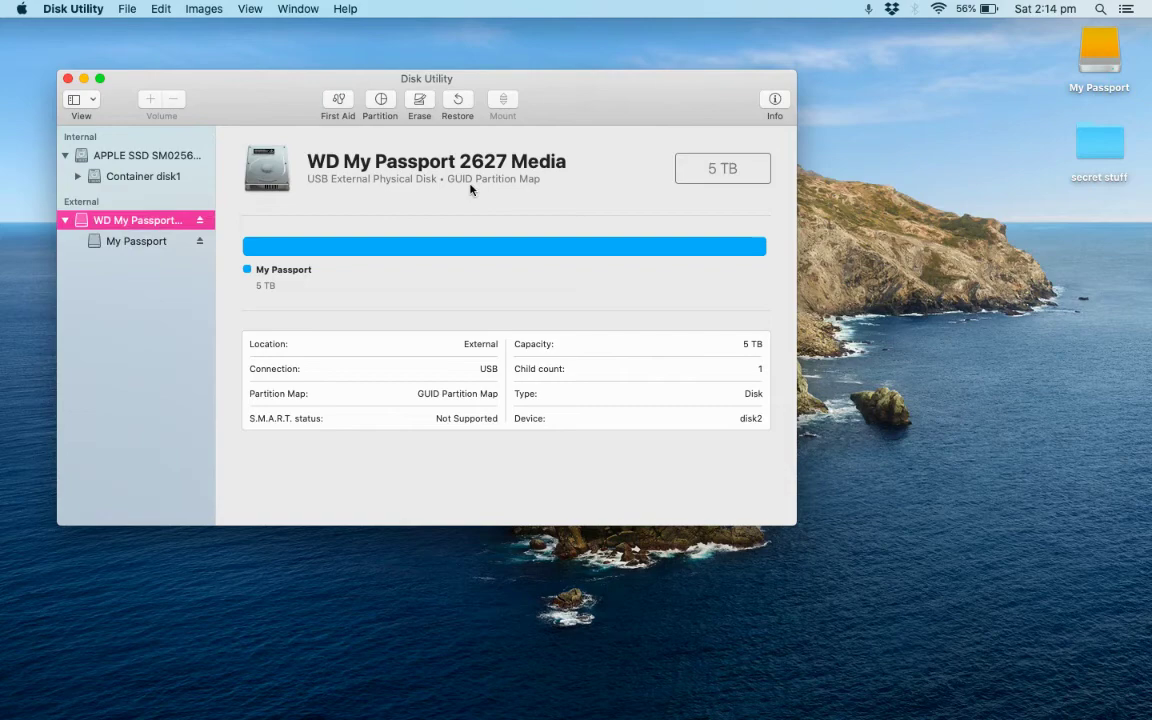
pyautogui.click(128, 250)
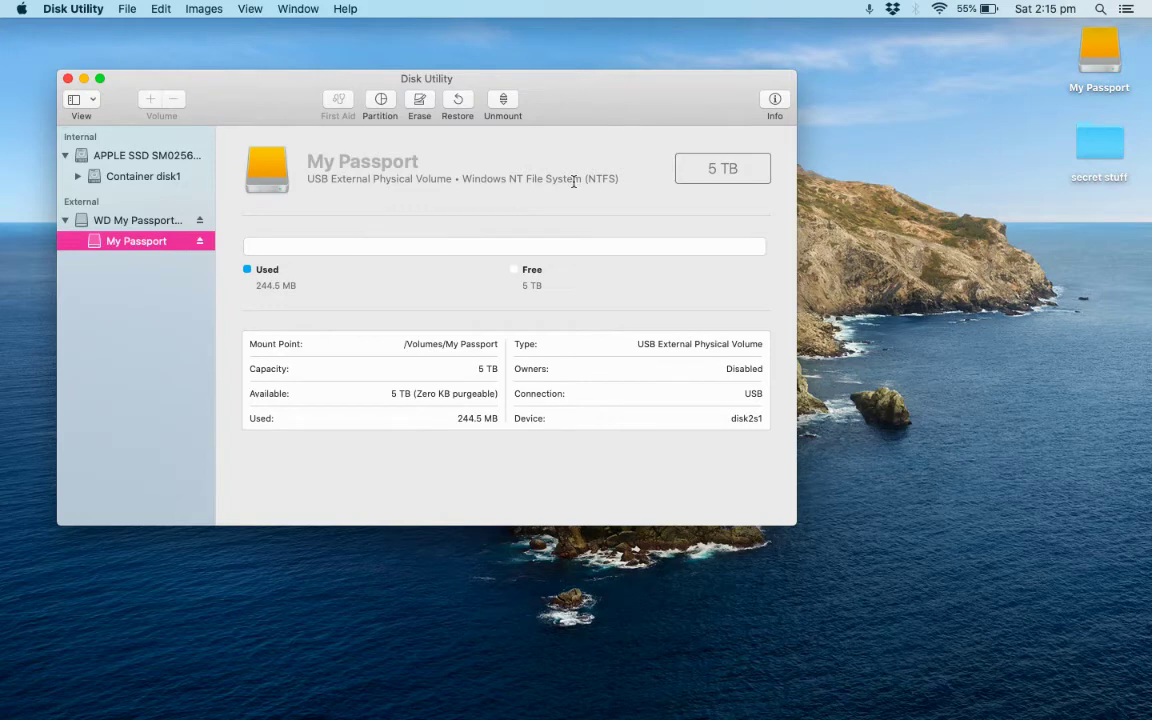
pyautogui.click(145, 222)
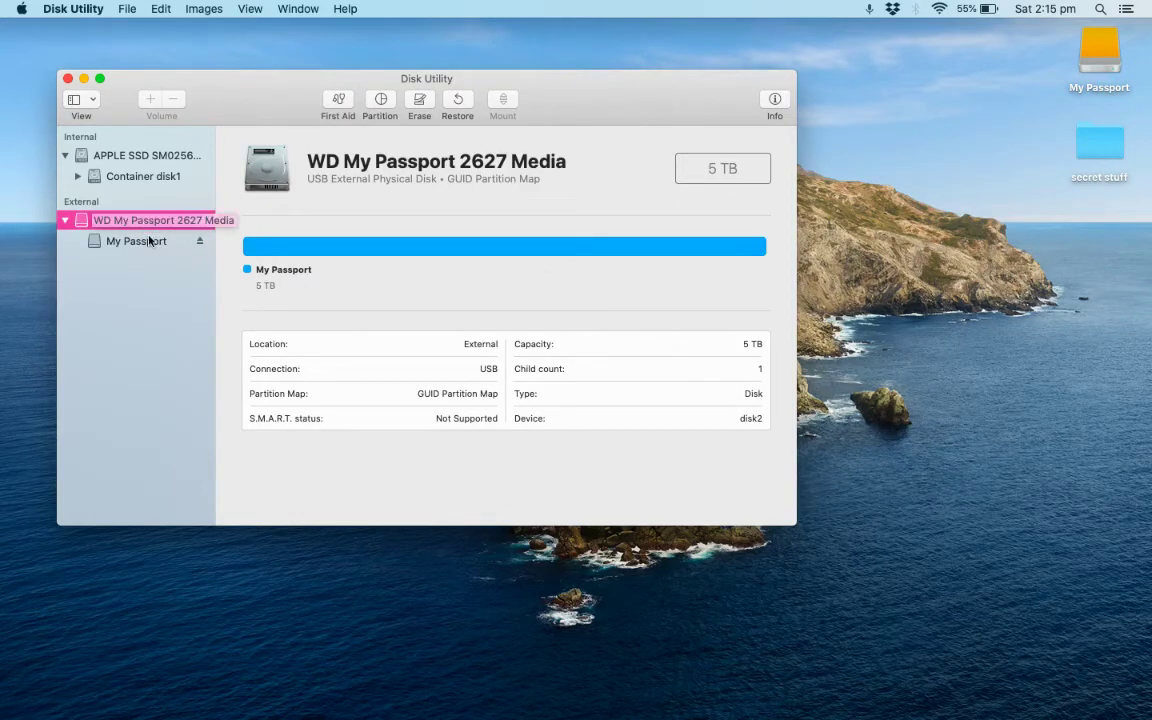
# Step: Unmount the My Passport volume
pyautogui.click(153, 243)
pyautogui.rightClick(153, 244)
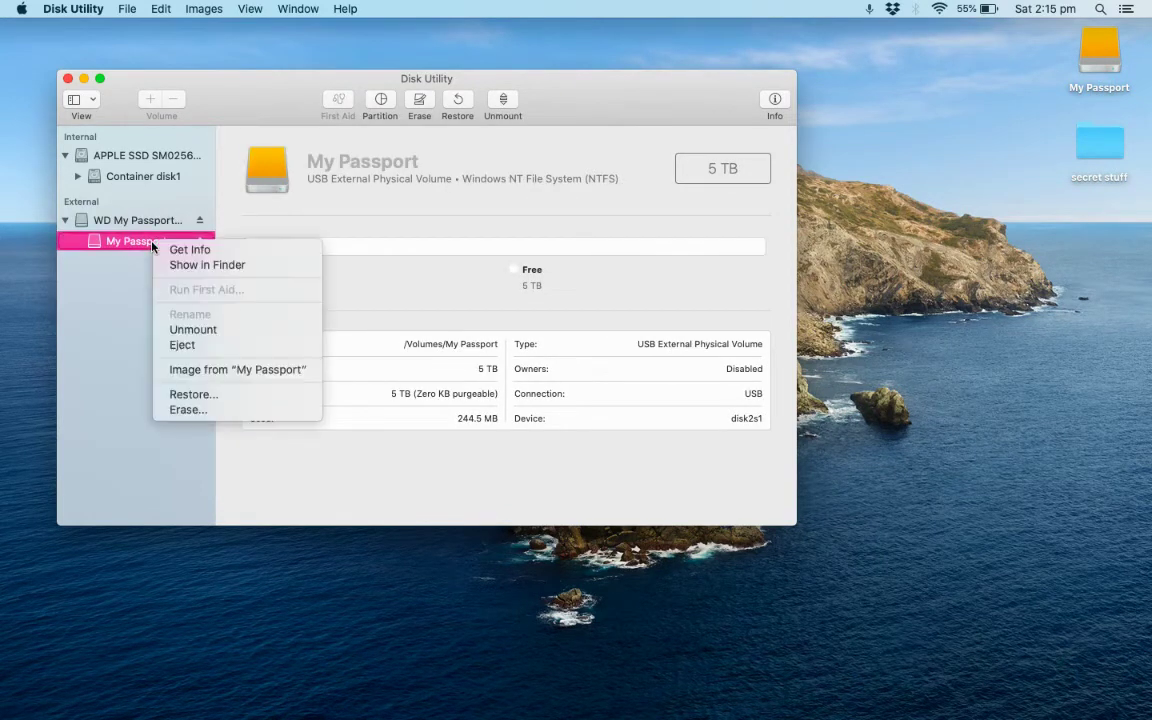
pyautogui.click(178, 330)
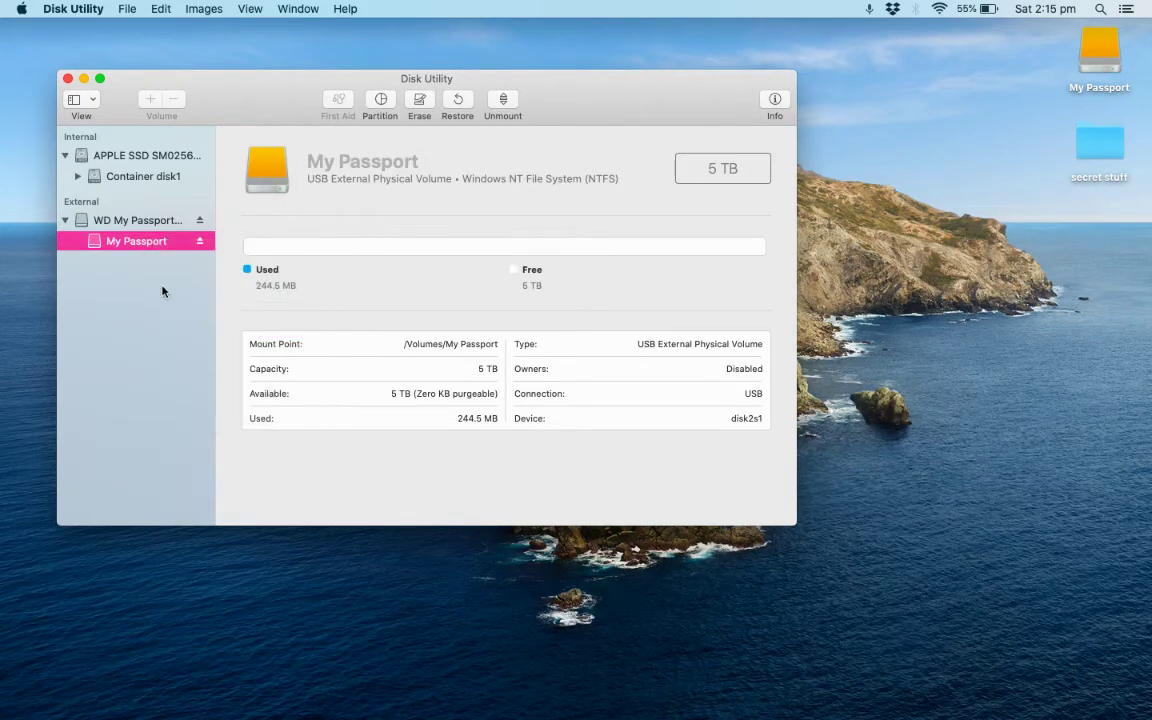
# Step: Erase the WD My Passport disk as ExFAT with GUID Partition Map, naming it with the owner's first name followed by 5TB
pyautogui.click(131, 222)
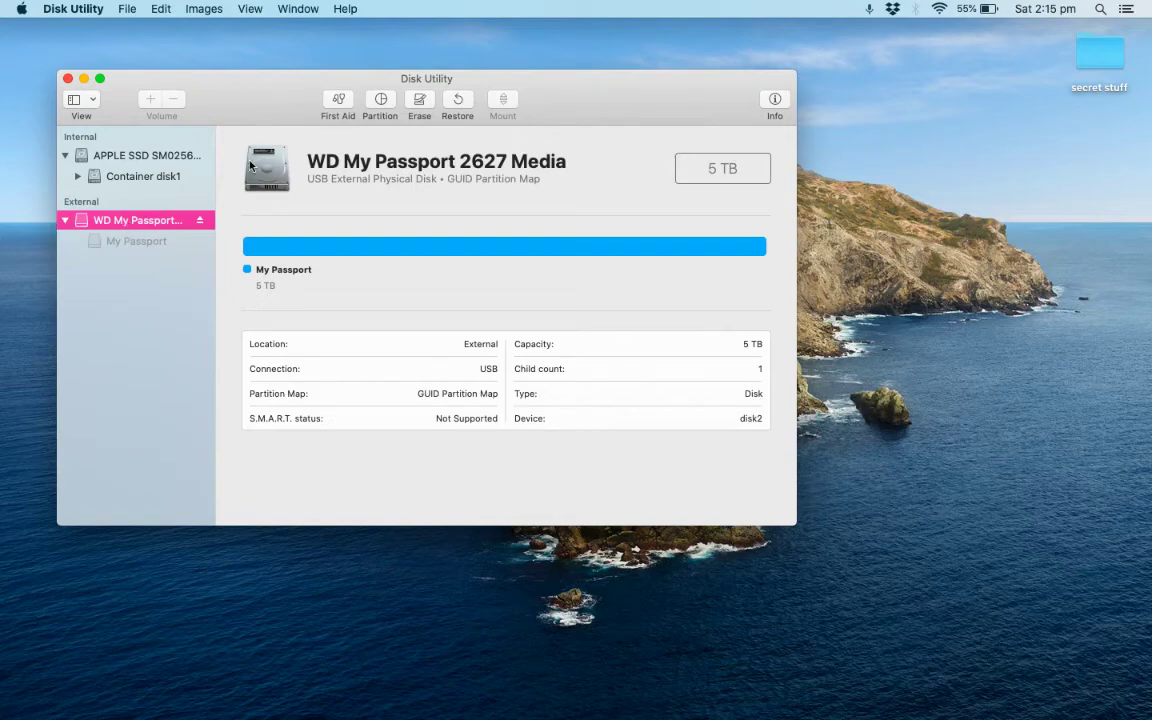
pyautogui.click(420, 104)
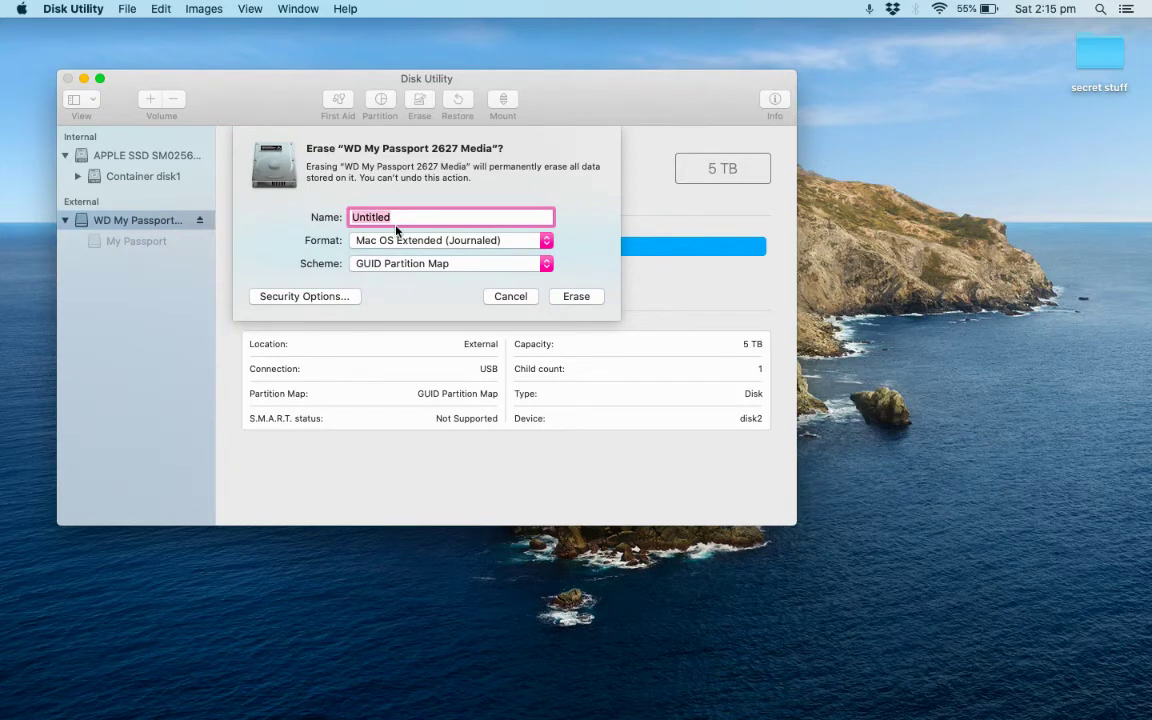
pyautogui.write('cindy 5t')
pyautogui.press('BackSpace')
pyautogui.write('TB')
pyautogui.click(382, 249)
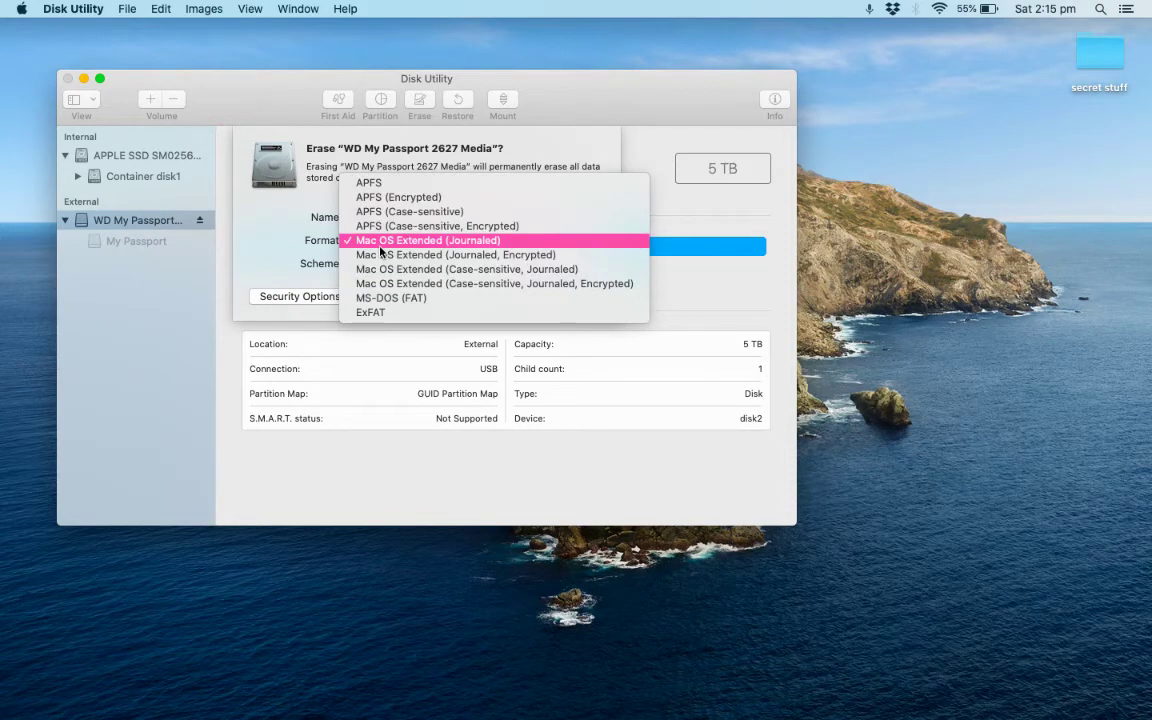
pyautogui.click(398, 313)
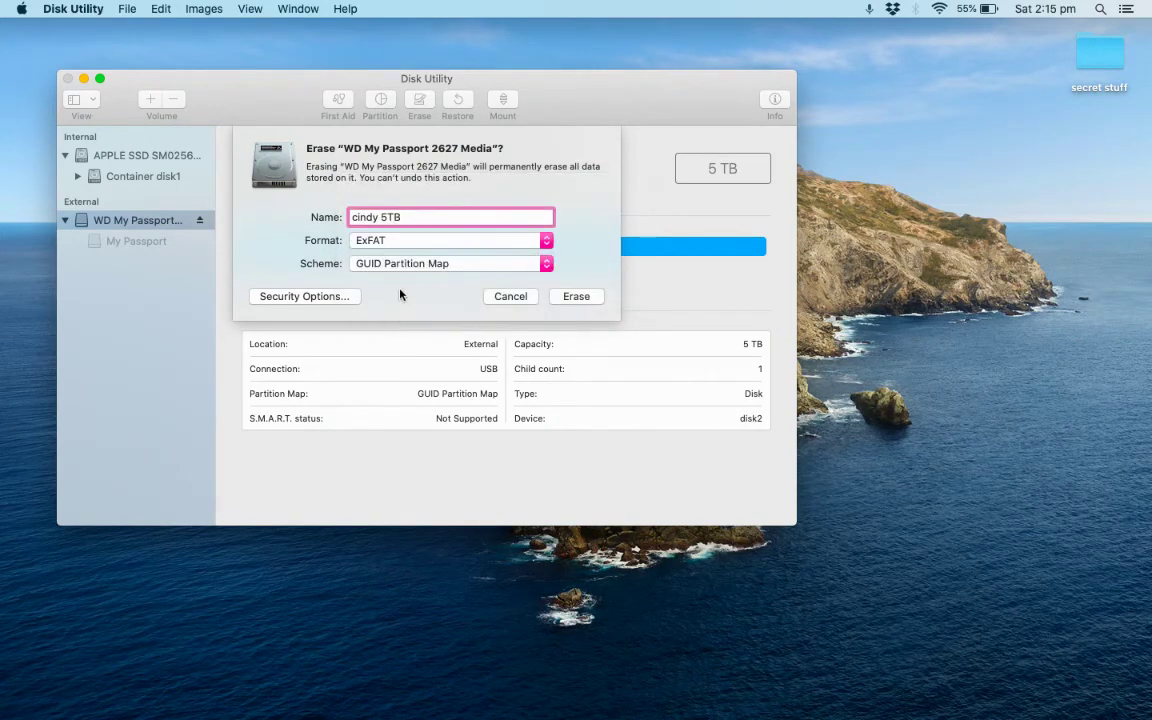
pyautogui.click(576, 297)
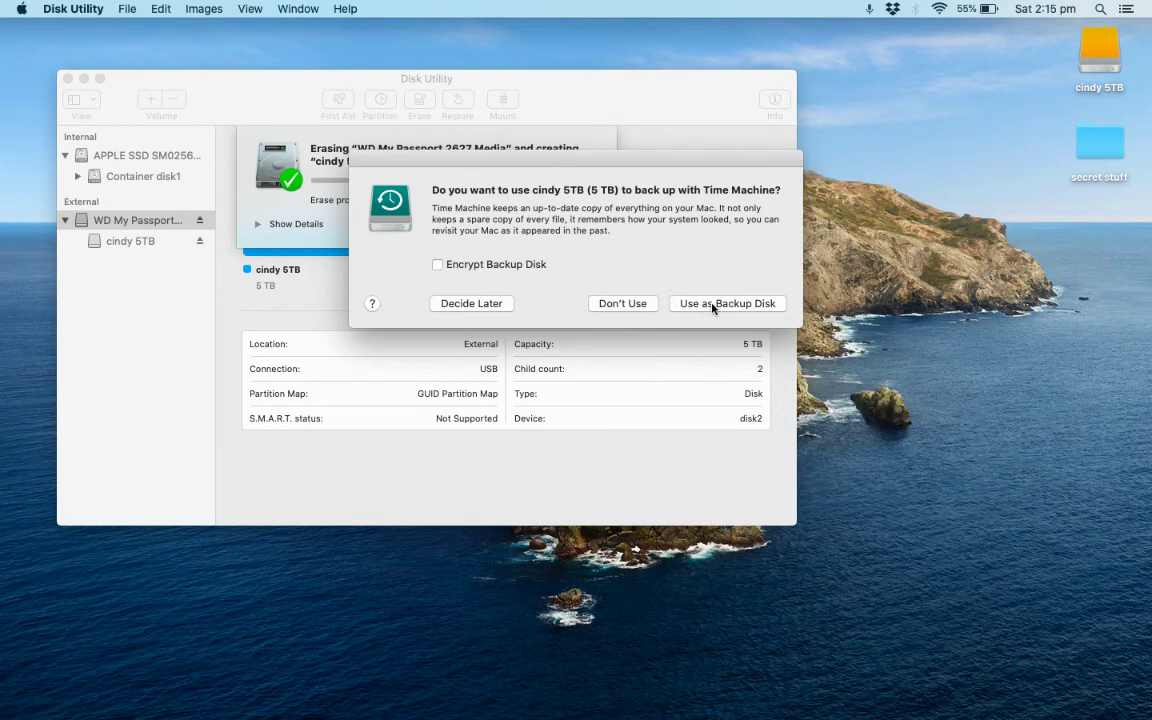
# Step: Postpone the Time Machine backup decision and open the reformatted drive from the desktop
pyautogui.click(498, 304)
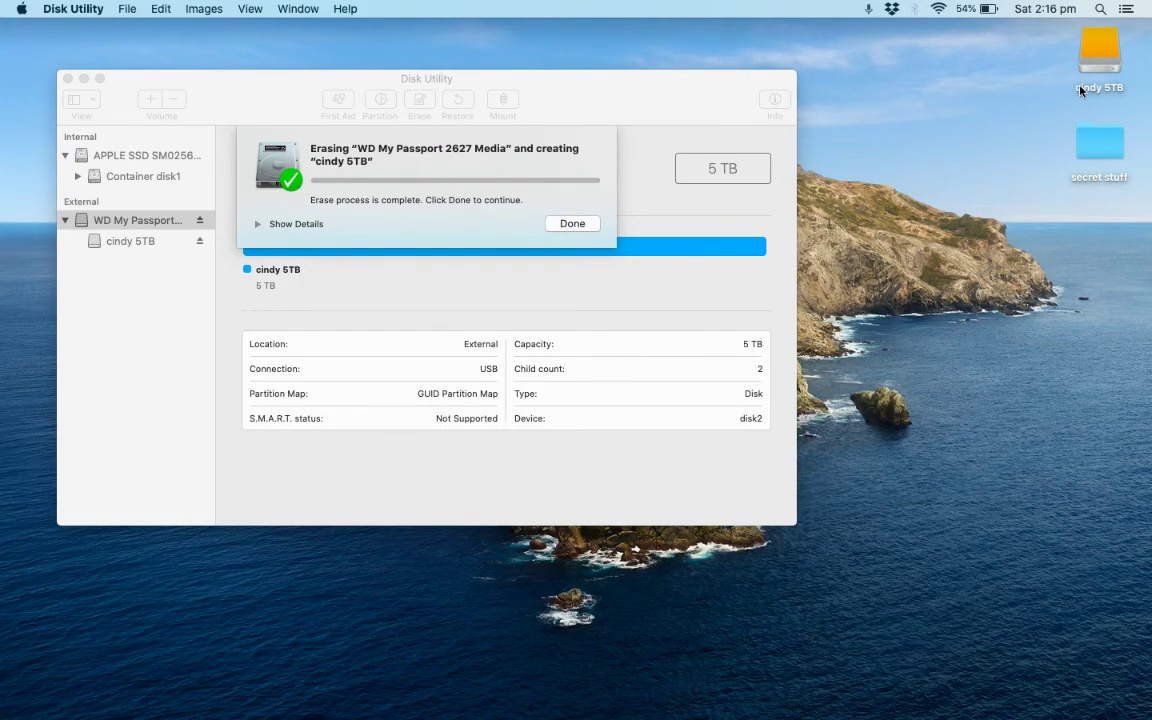
pyautogui.click(1100, 55)
pyautogui.doubleClick(1100, 55)
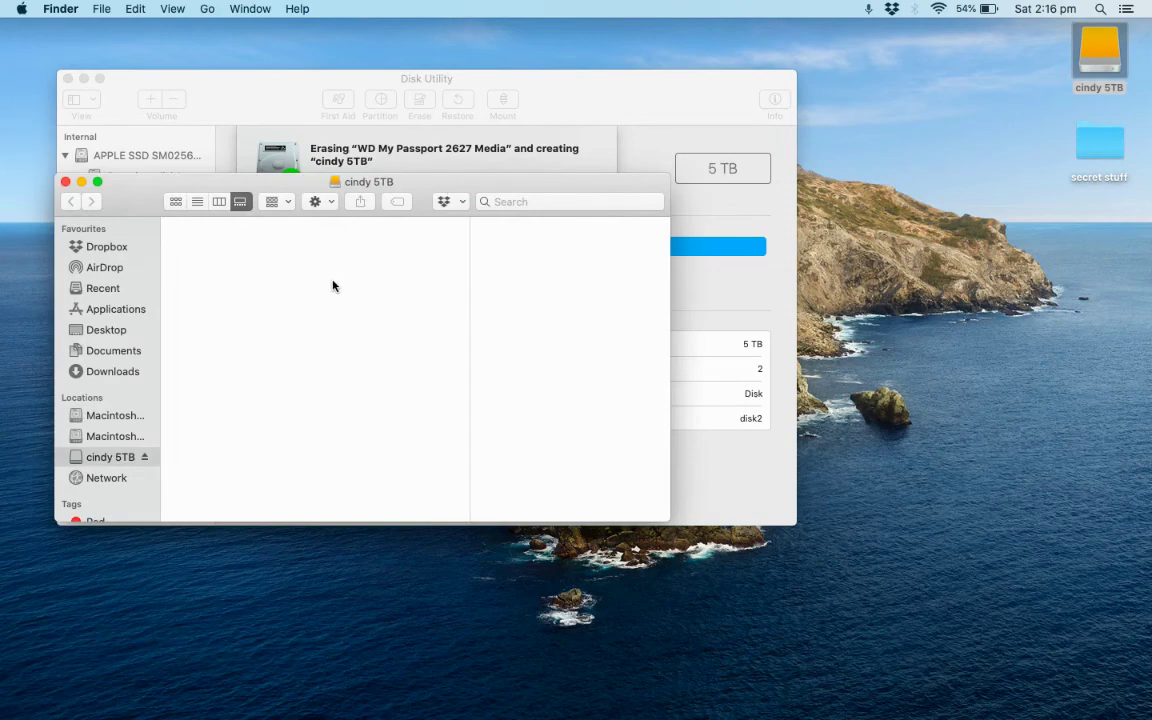
# Step: Open the secret stuff folder from the desktop and move its window clear of the external drive's window
pyautogui.click(1093, 147)
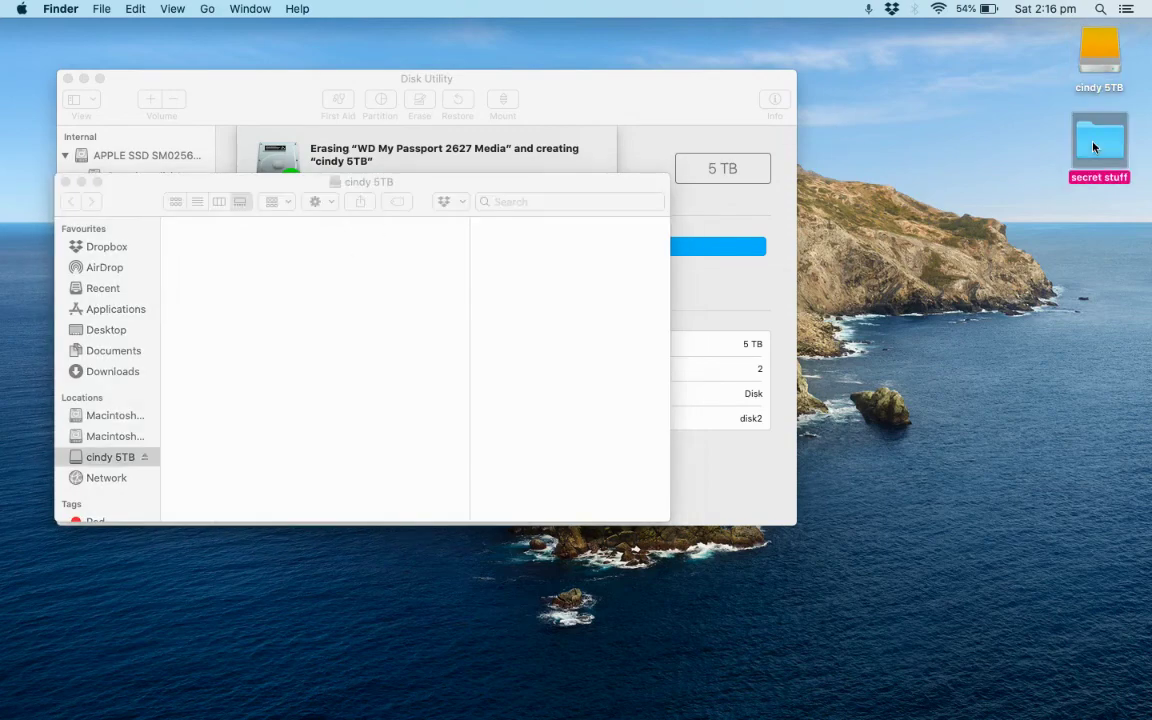
pyautogui.click(314, 329)
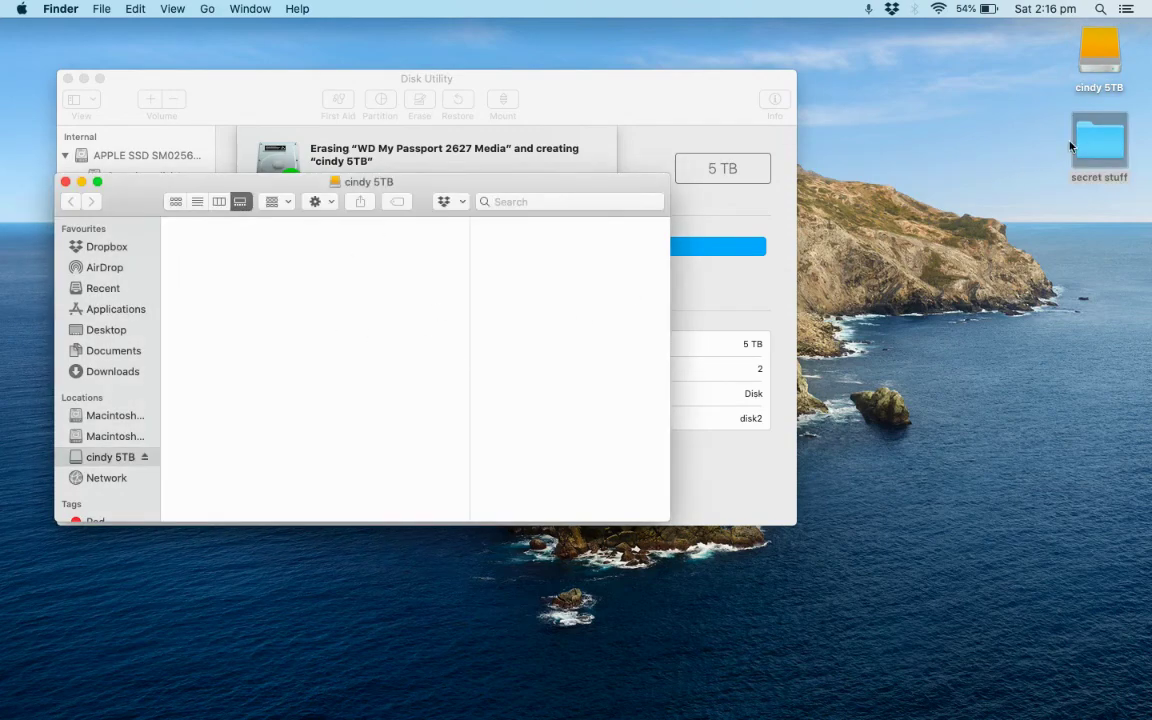
pyautogui.doubleClick(1095, 145)
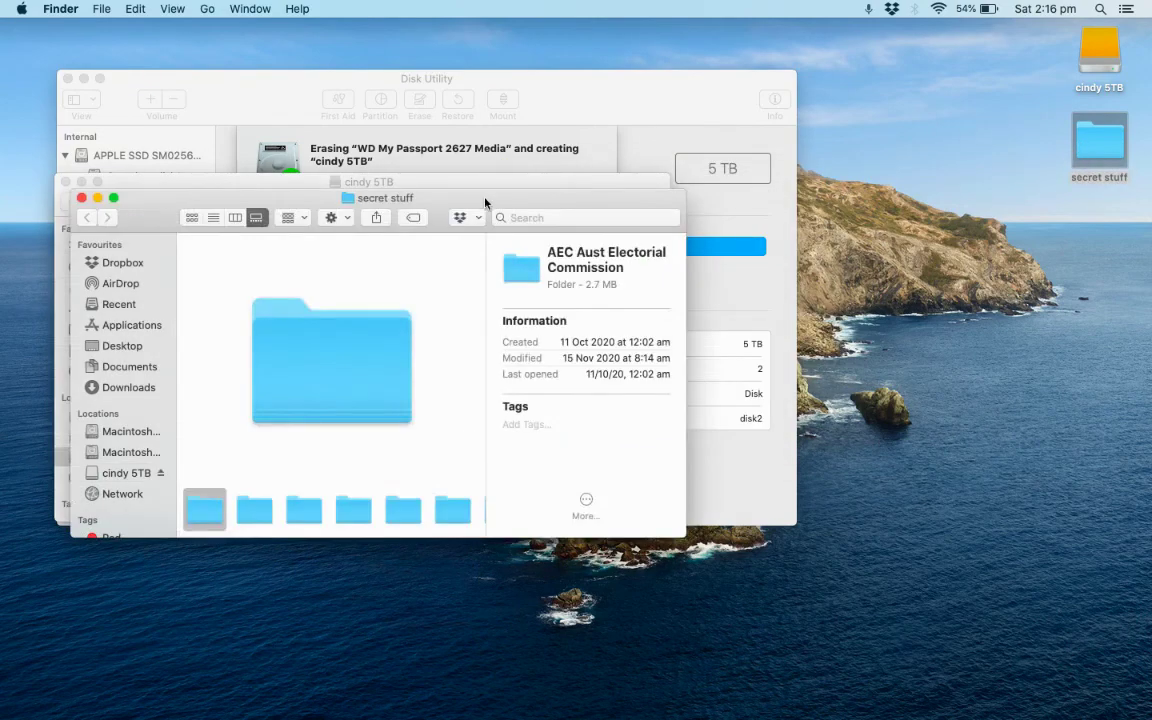
pyautogui.moveTo(485, 203); pyautogui.dragTo(983, 325)
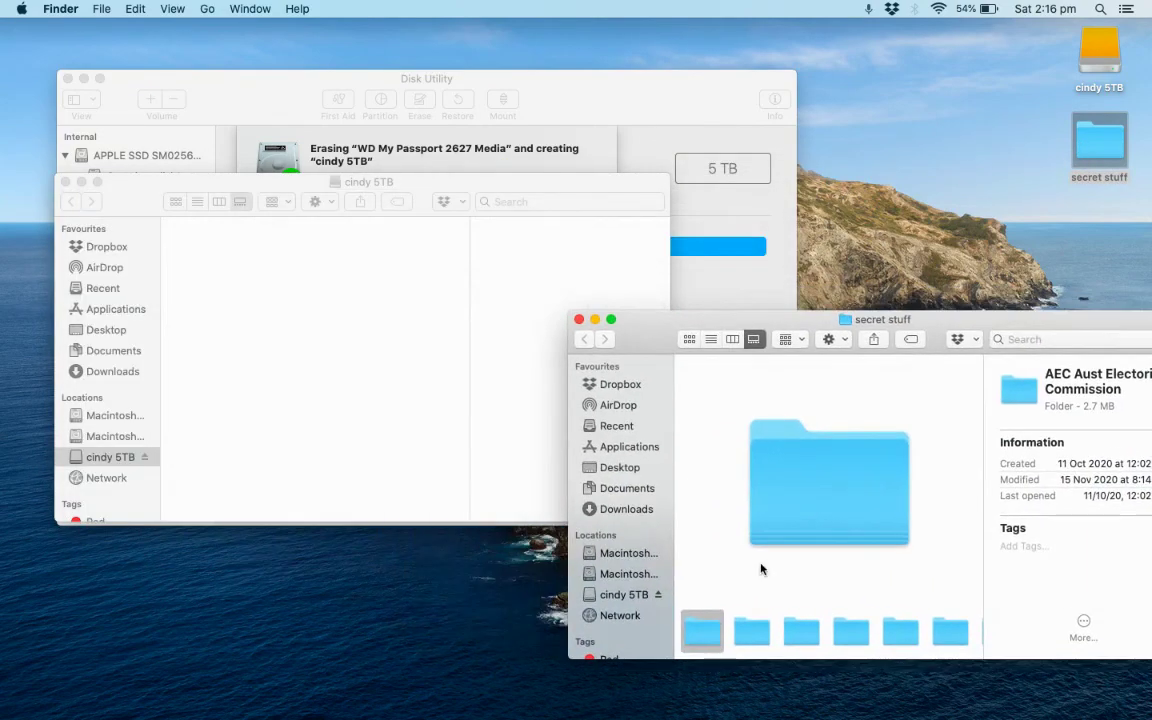
# Step: Show the secret stuff folder as a list and copy Newborn.pdf from it onto the external drive
pyautogui.click(710, 339)
pyautogui.scroll(-5, 697, 463)
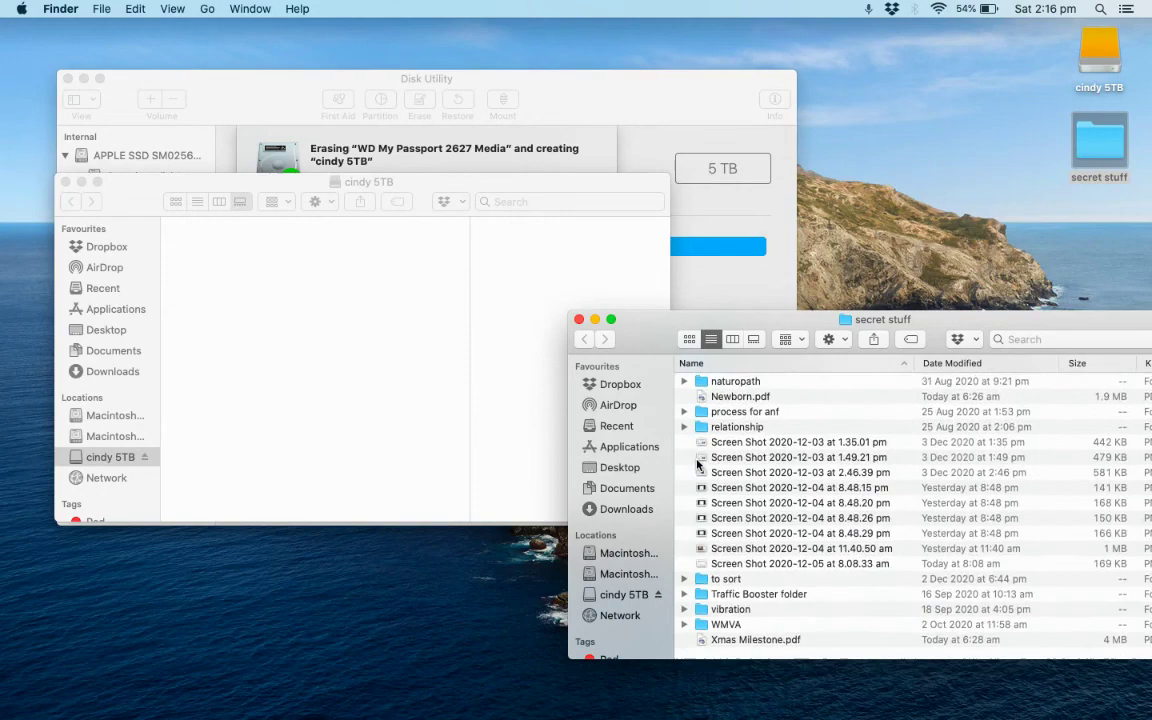
pyautogui.scroll(1, 697, 463)
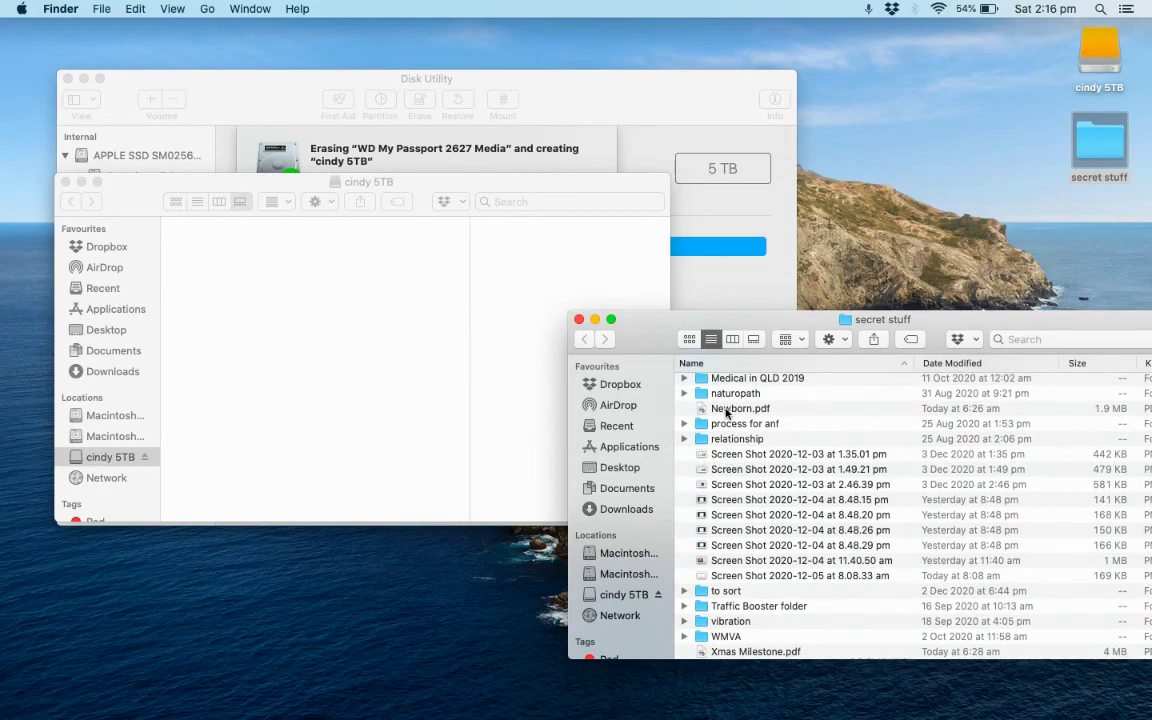
pyautogui.moveTo(730, 409); pyautogui.dragTo(339, 315)
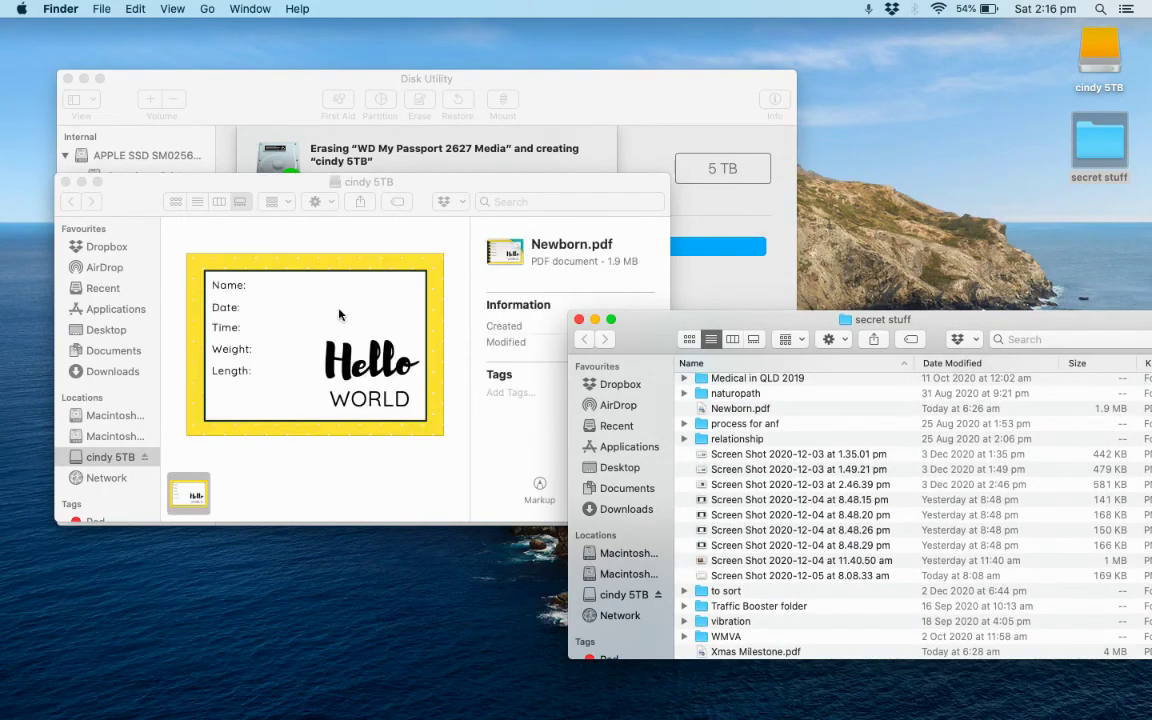
# Step: Create a new folder named test on the external drive
pyautogui.click(320, 283)
pyautogui.rightClick(305, 291)
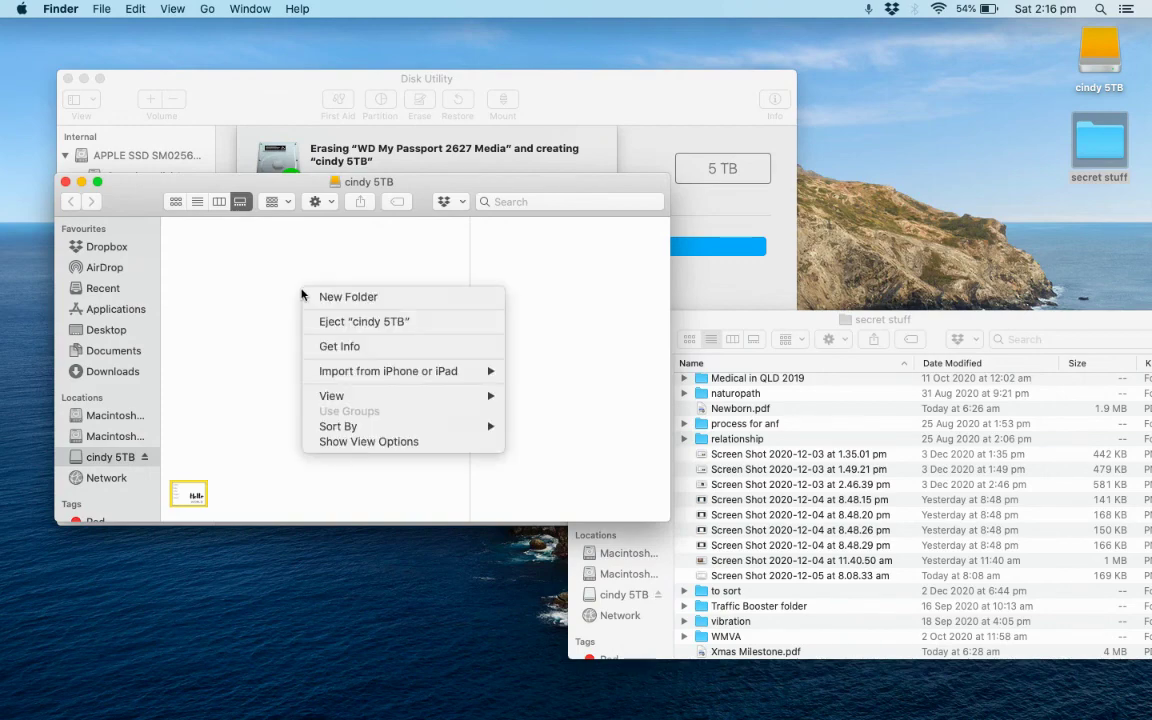
pyautogui.click(345, 297)
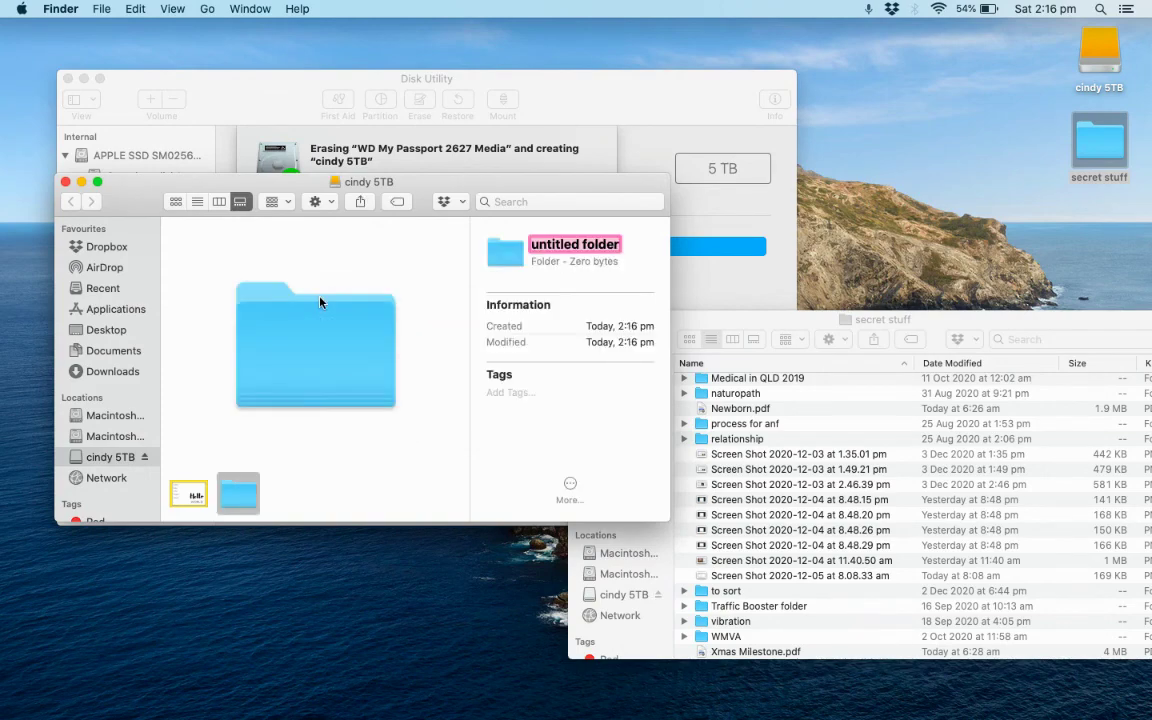
pyautogui.write('test')
pyautogui.press('Return')
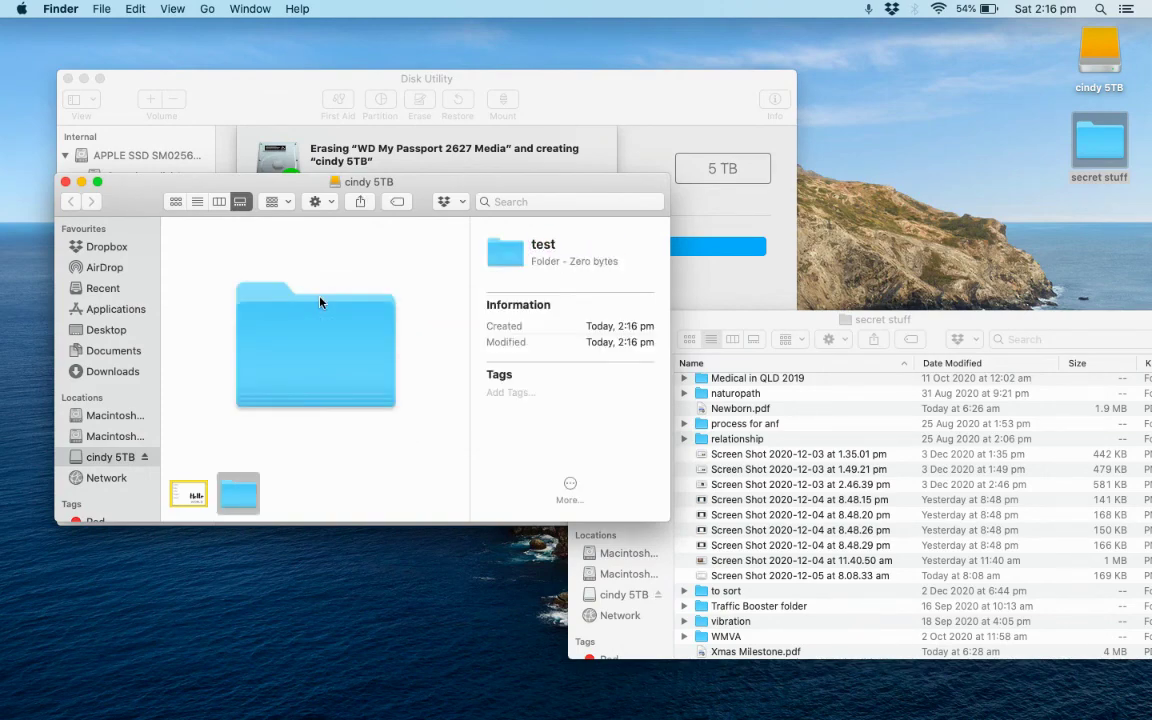